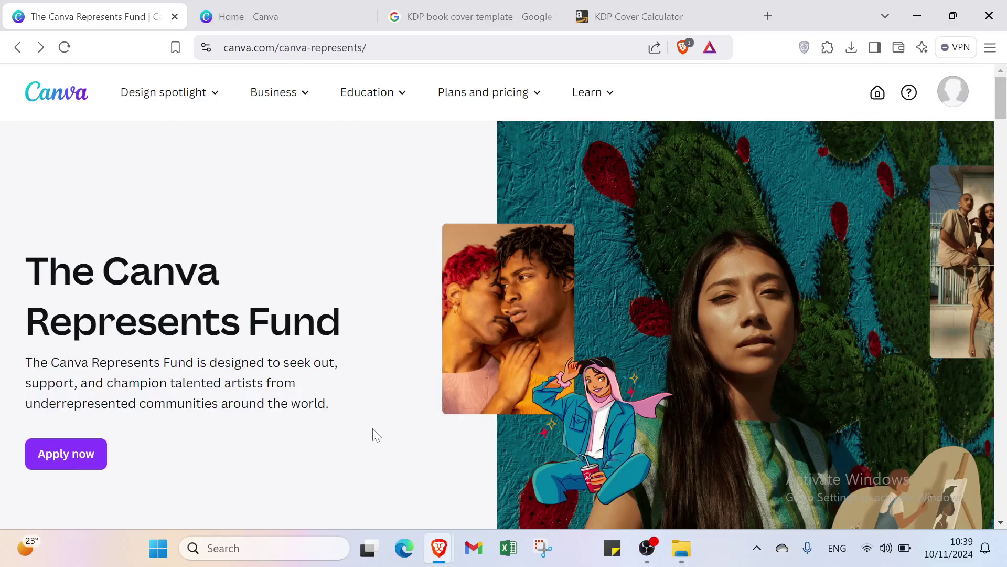
Step: Read through the Canva Represents Fund page from its introduction to the section on long-term commitment to diversity
{"action": "scroll", "coordinate": [392, 462], "scroll_direction": "down", "scroll_amount": 5}
{"action": "scroll", "coordinate": [393, 462], "scroll_direction": "up", "scroll_amount": 1}
{"action": "scroll", "coordinate": [396, 466], "scroll_direction": "up", "scroll_amount": 4}
{"action": "scroll", "coordinate": [475, 388], "scroll_direction": "down", "scroll_amount": 2}
{"action": "scroll", "coordinate": [479, 394], "scroll_direction": "down", "scroll_amount": 2}
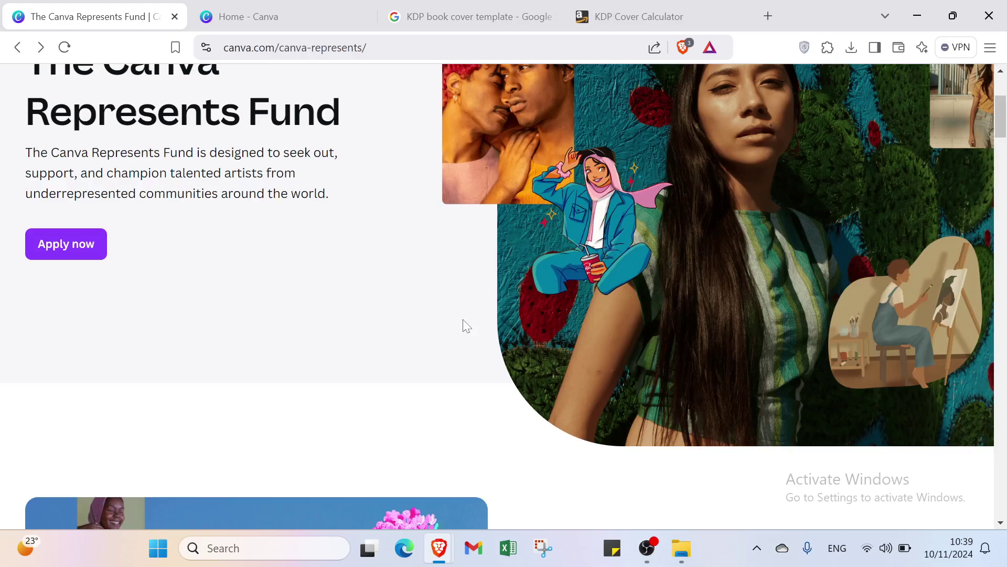
{"action": "scroll", "coordinate": [464, 314], "scroll_direction": "up", "scroll_amount": 4}
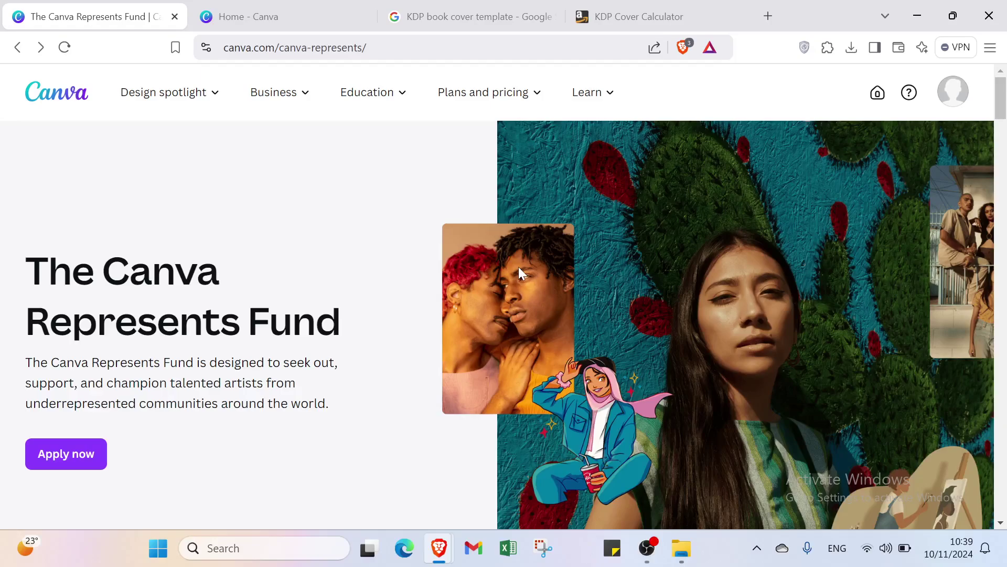
{"action": "scroll", "coordinate": [520, 268], "scroll_direction": "down", "scroll_amount": 5}
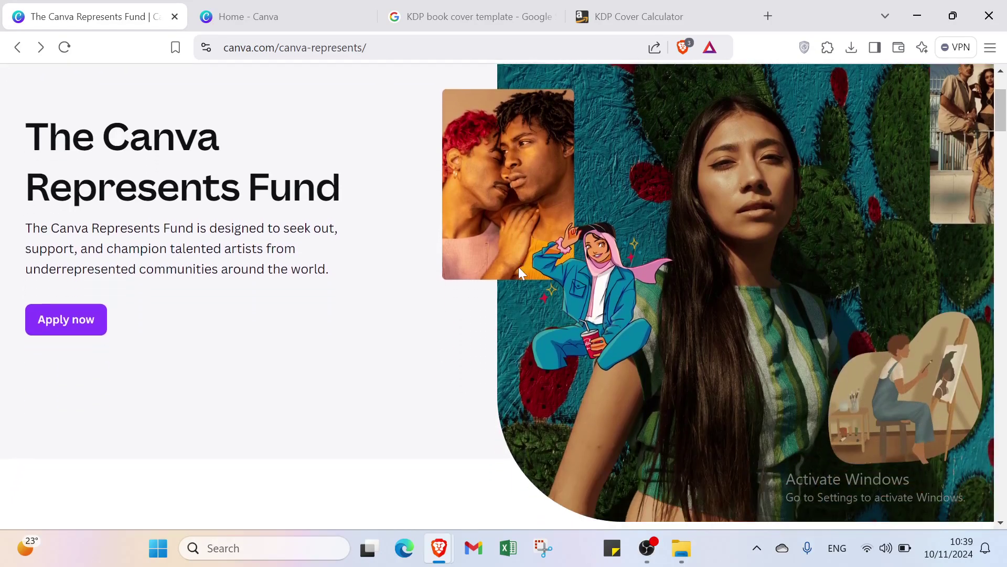
{"action": "scroll", "coordinate": [519, 268], "scroll_direction": "down", "scroll_amount": 1}
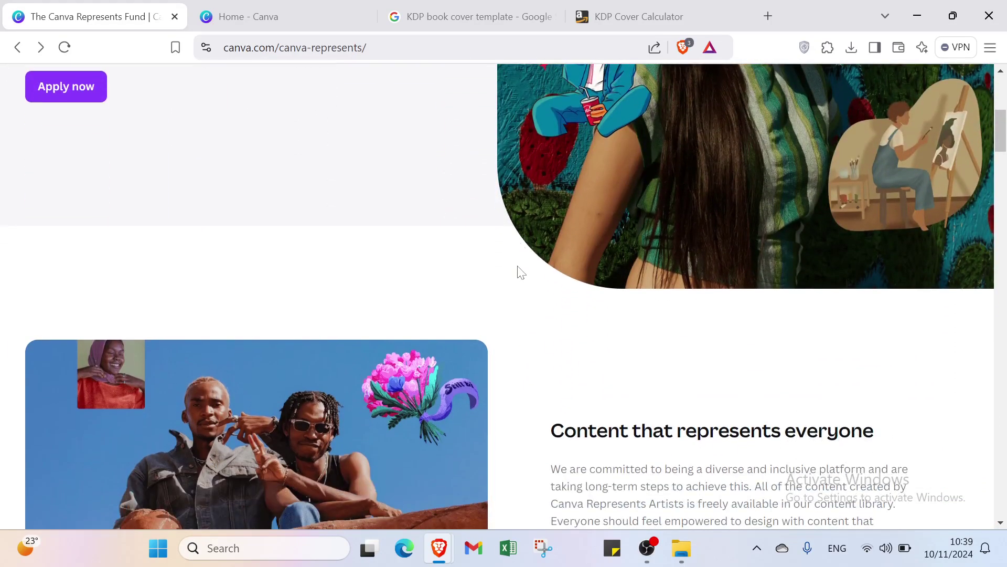
{"action": "scroll", "coordinate": [520, 271], "scroll_direction": "down", "scroll_amount": 3}
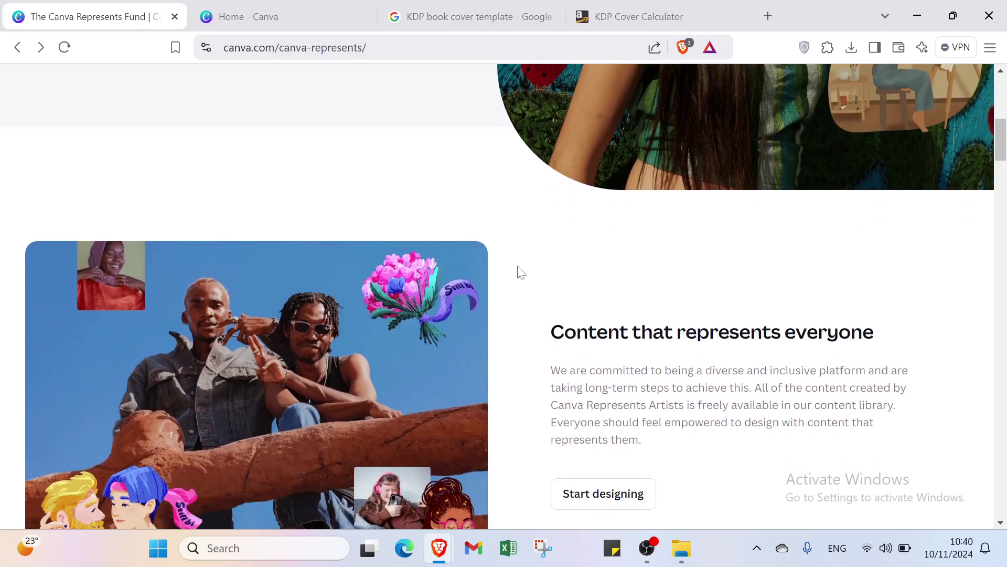
{"action": "scroll", "coordinate": [520, 271], "scroll_direction": "down", "scroll_amount": 1}
{"action": "scroll", "coordinate": [519, 269], "scroll_direction": "down", "scroll_amount": 1}
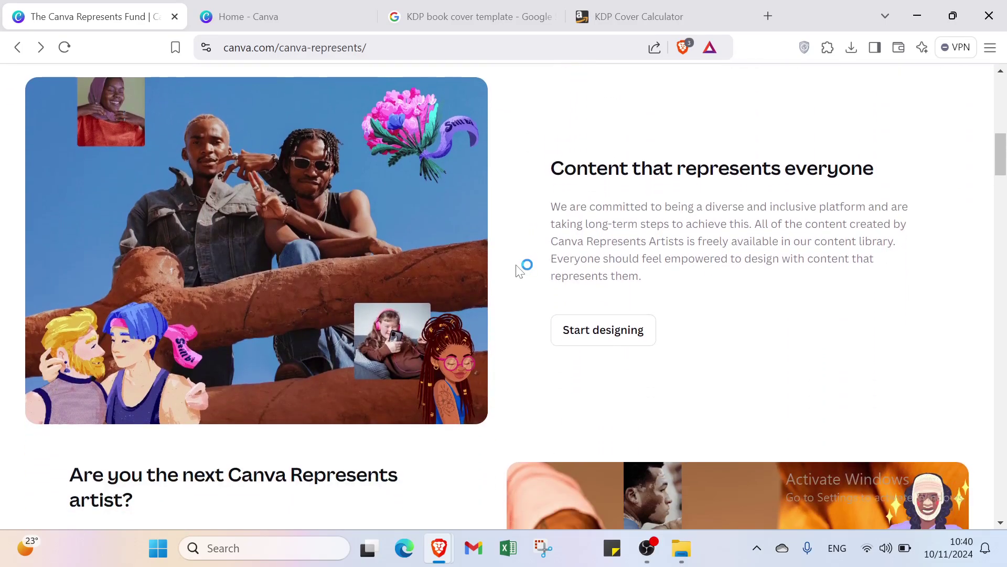
{"action": "scroll", "coordinate": [519, 270], "scroll_direction": "down", "scroll_amount": 5}
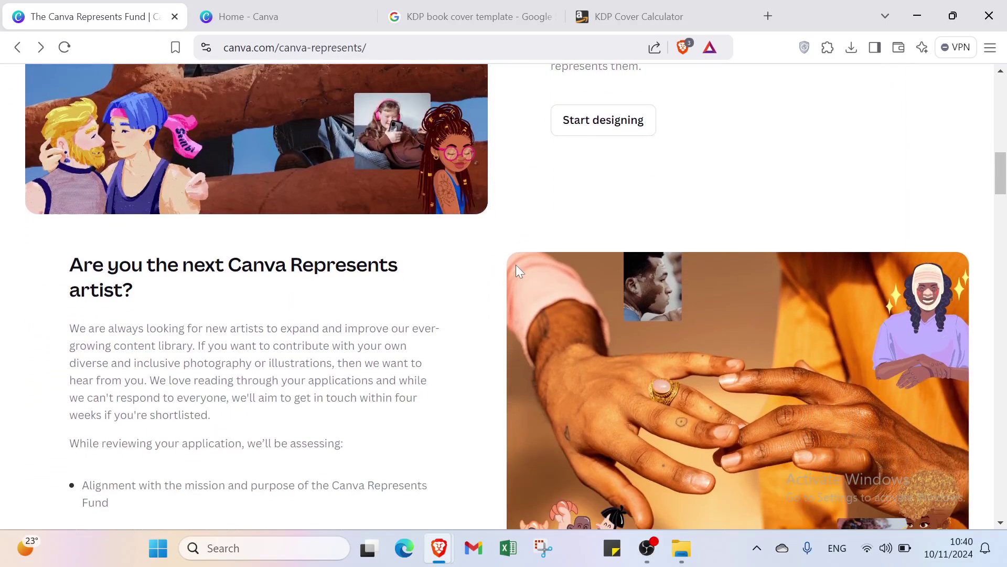
{"action": "scroll", "coordinate": [517, 270], "scroll_direction": "down", "scroll_amount": 4}
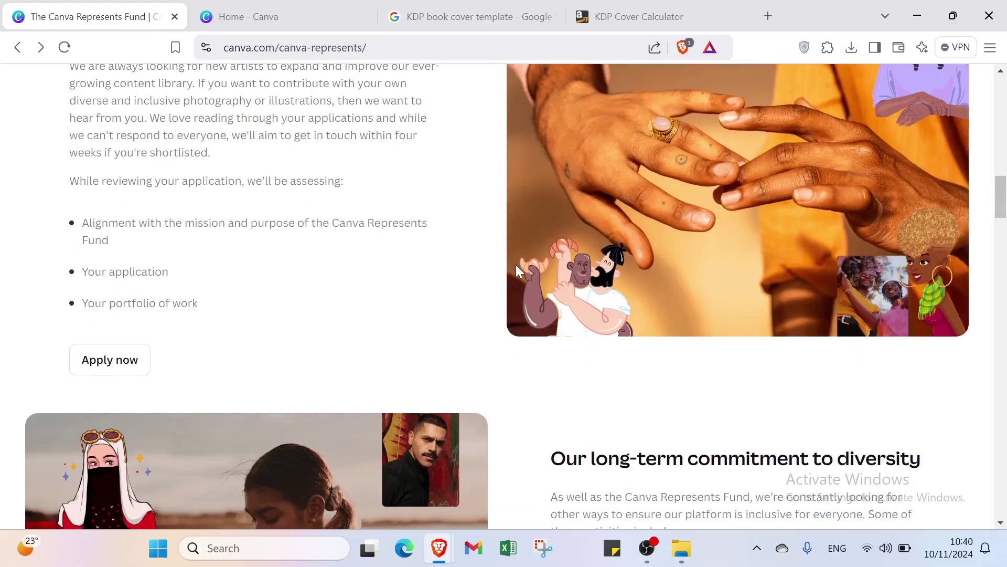
{"action": "scroll", "coordinate": [517, 271], "scroll_direction": "down", "scroll_amount": 4}
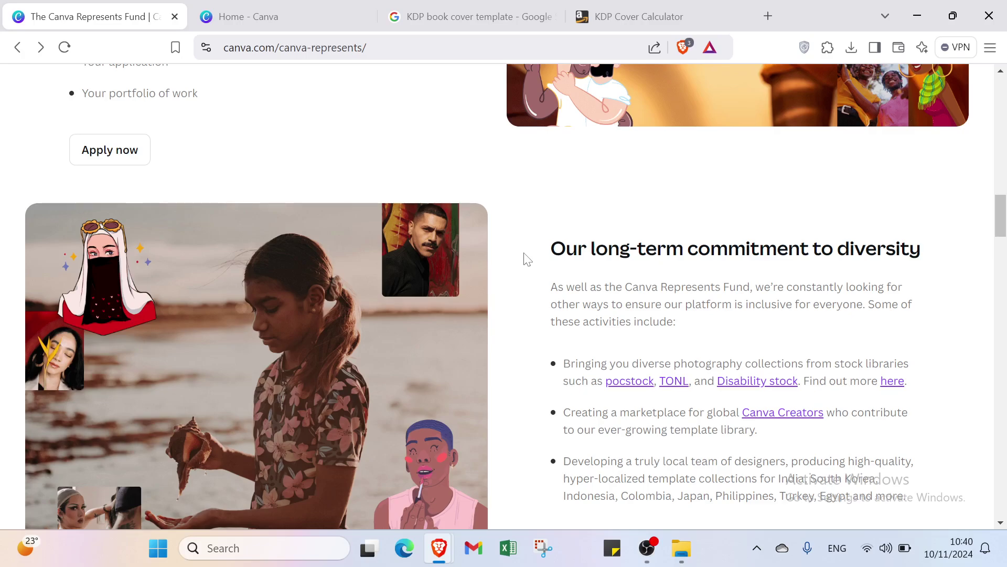
{"action": "scroll", "coordinate": [519, 257], "scroll_direction": "down", "scroll_amount": 5}
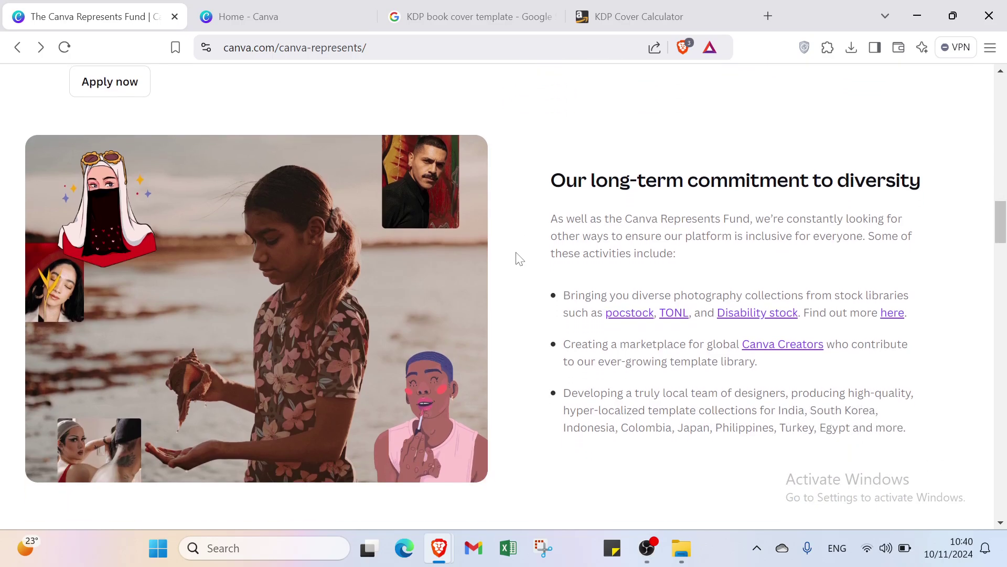
{"action": "scroll", "coordinate": [520, 257], "scroll_direction": "up", "scroll_amount": 5}
{"action": "scroll", "coordinate": [520, 257], "scroll_direction": "up", "scroll_amount": 15}
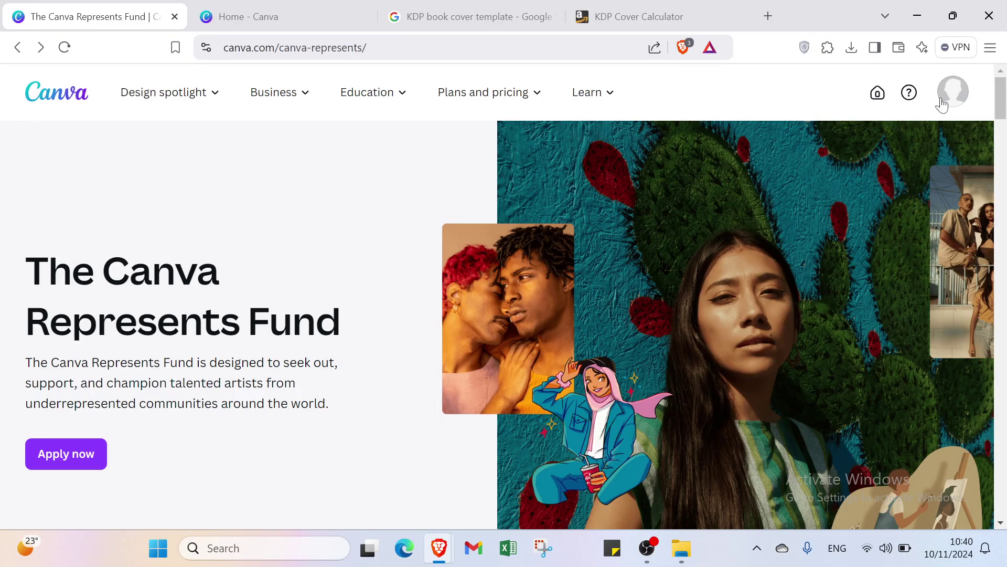
Step: Look over the account menu on the Canva Represents page and view the Canva home page
{"action": "left_click", "coordinate": [962, 103]}
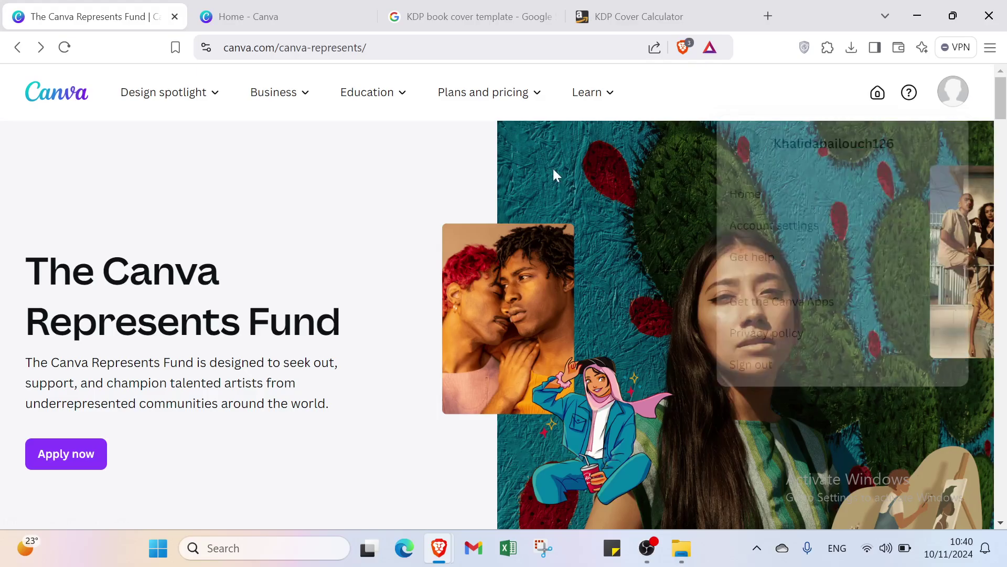
{"action": "left_click", "coordinate": [309, 9]}
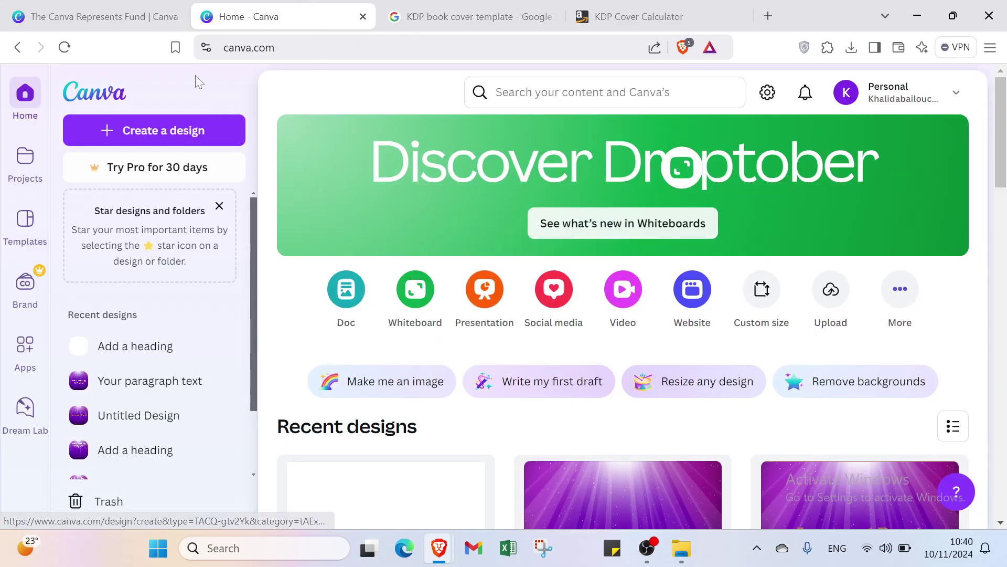
{"action": "left_click", "coordinate": [123, 15]}
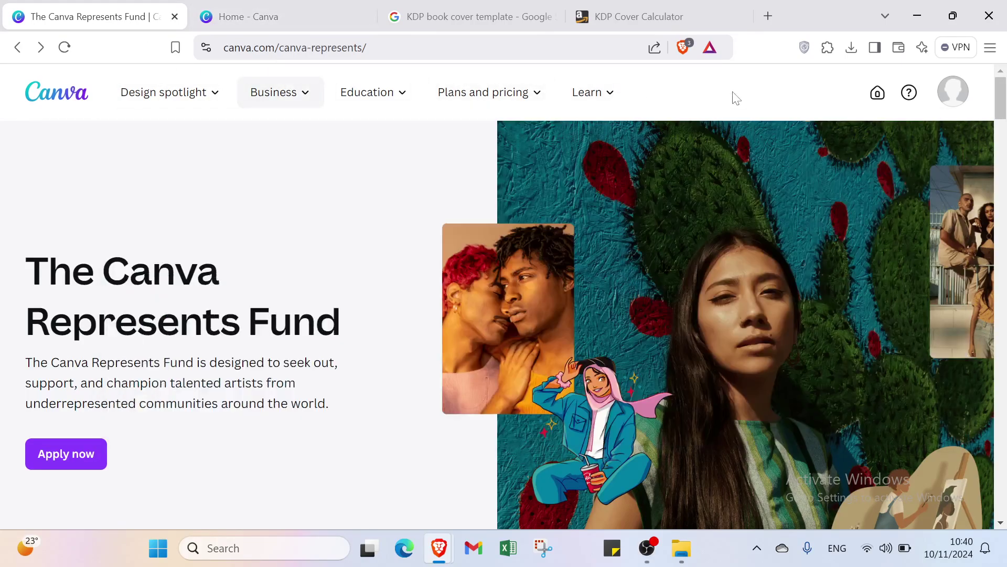
{"action": "mouse_move", "coordinate": [591, 92]}
{"action": "left_click", "coordinate": [244, 12]}
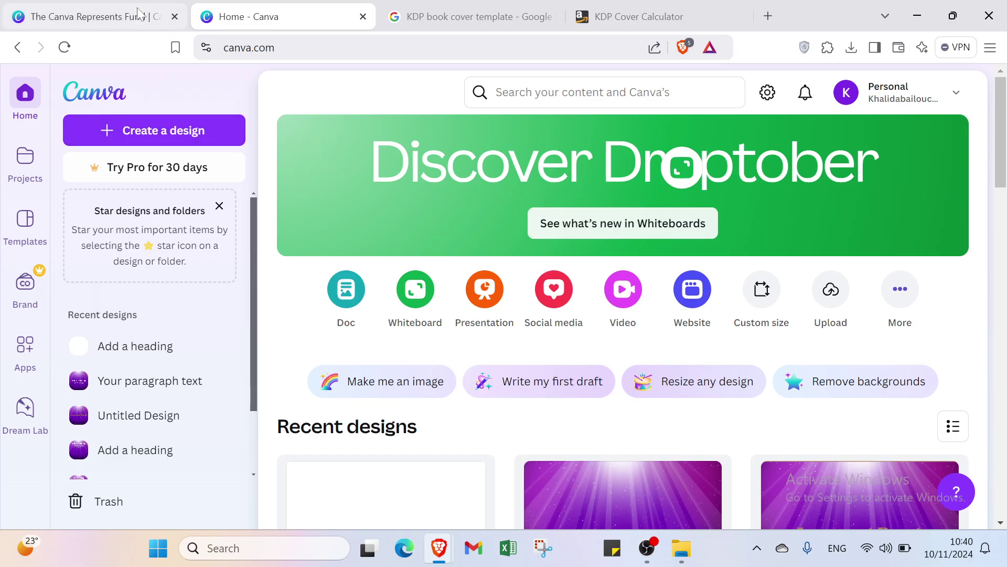
{"action": "left_click", "coordinate": [94, 17]}
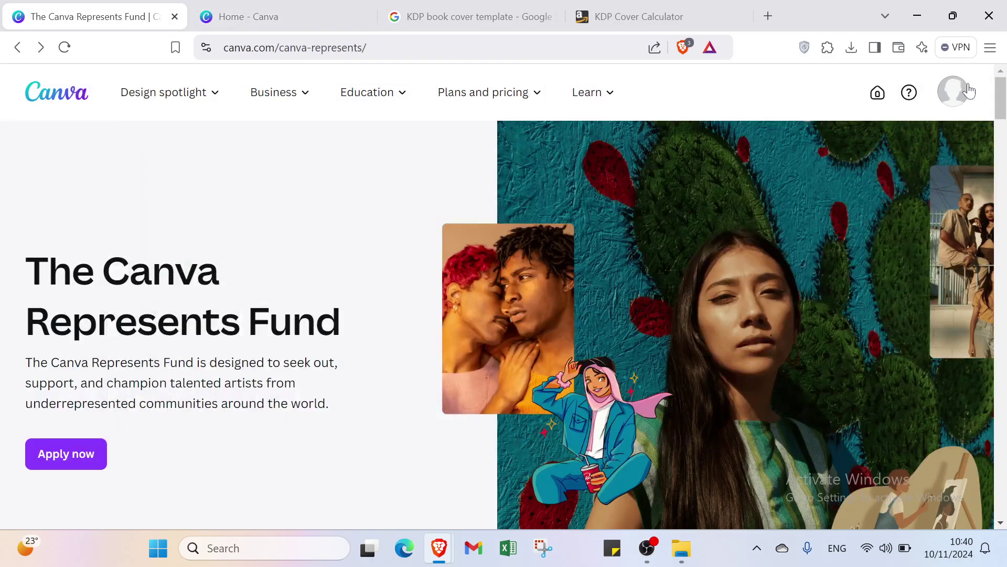
{"action": "left_click", "coordinate": [953, 92]}
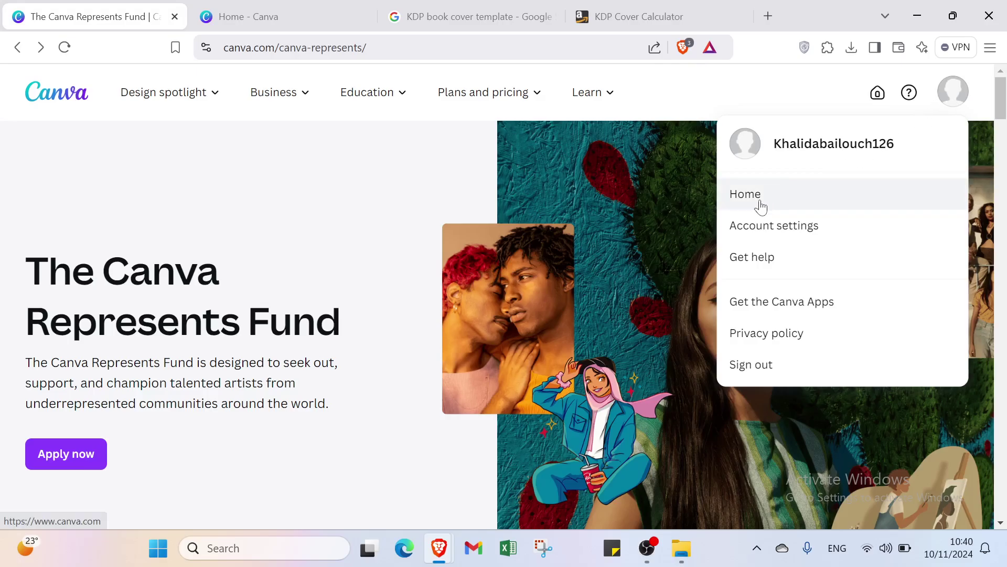
{"action": "left_click", "coordinate": [298, 17]}
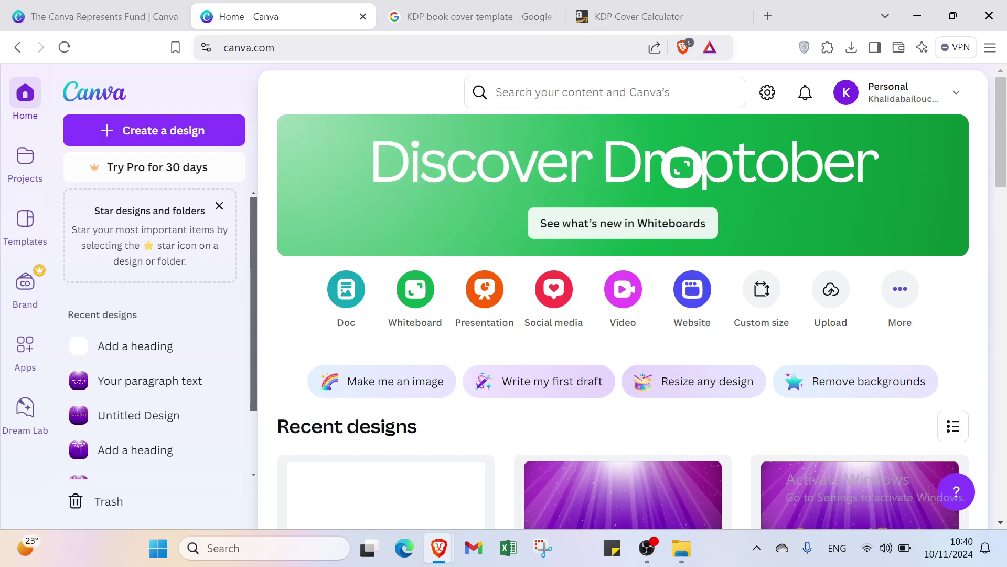
Step: Review the Google results for KDP book cover template and the book information form on the KDP Cover Calculator page
{"action": "left_click", "coordinate": [425, 21]}
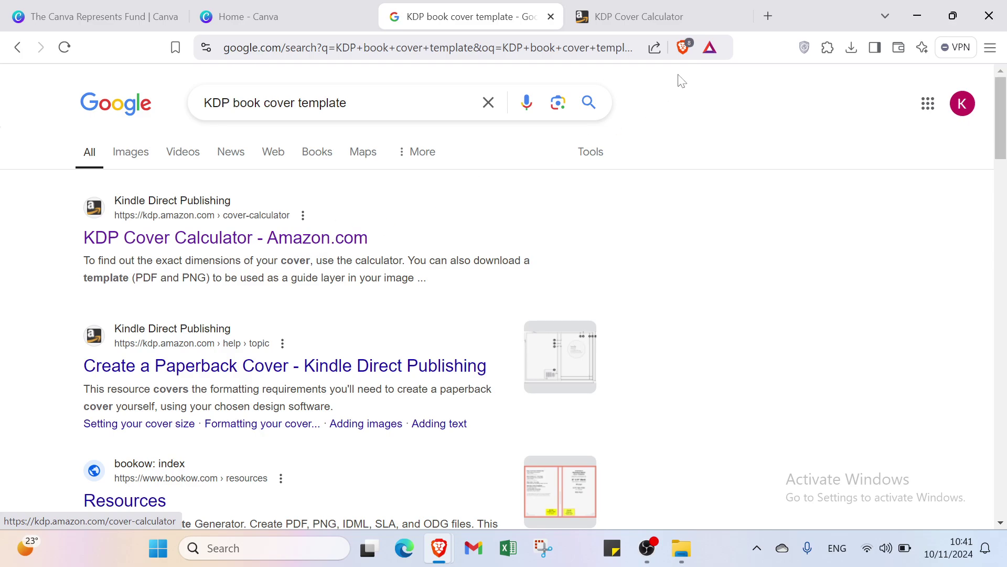
{"action": "left_click", "coordinate": [658, 14]}
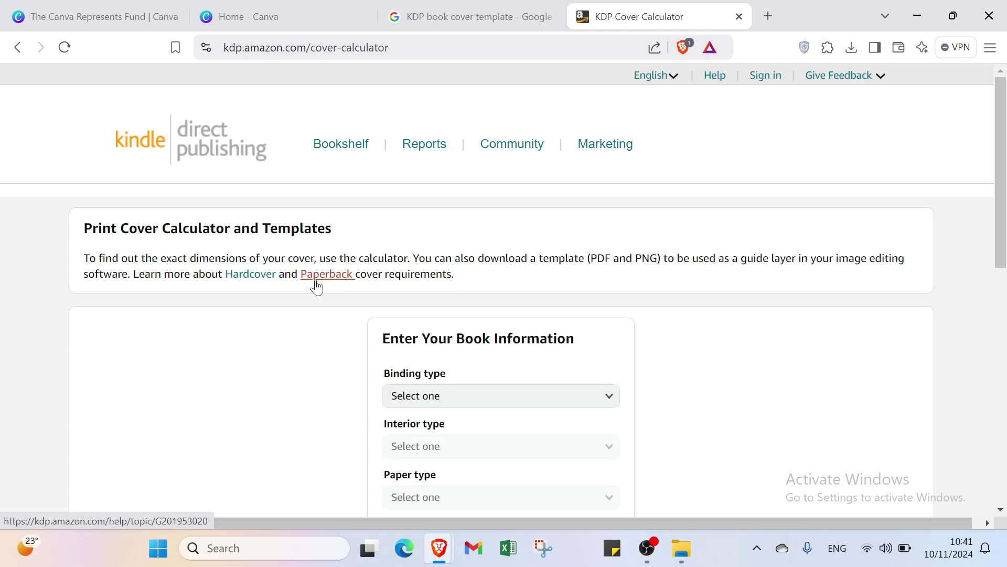
{"action": "scroll", "coordinate": [461, 263], "scroll_direction": "down", "scroll_amount": 4}
{"action": "scroll", "coordinate": [460, 263], "scroll_direction": "up", "scroll_amount": 4}
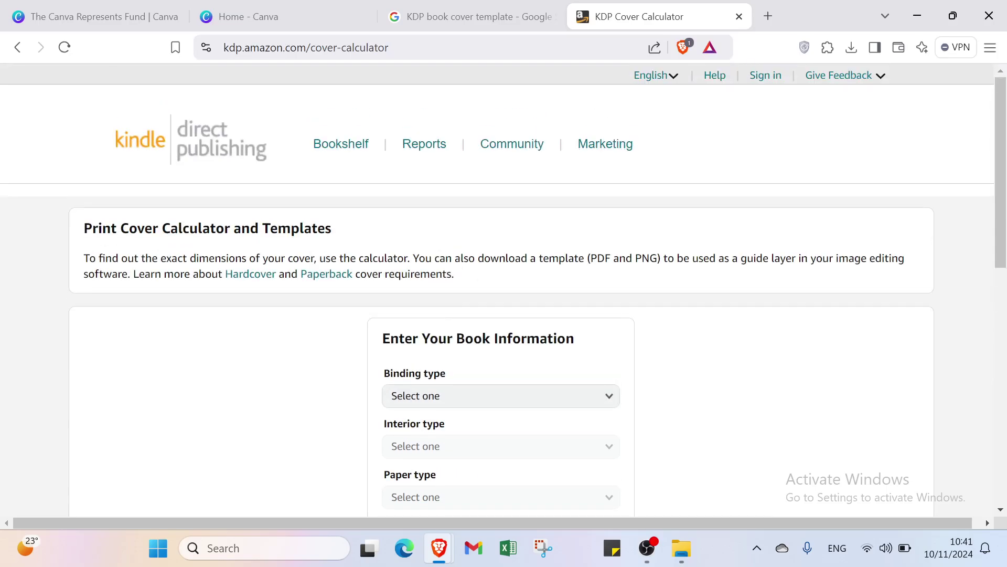
{"action": "left_click", "coordinate": [292, 8]}
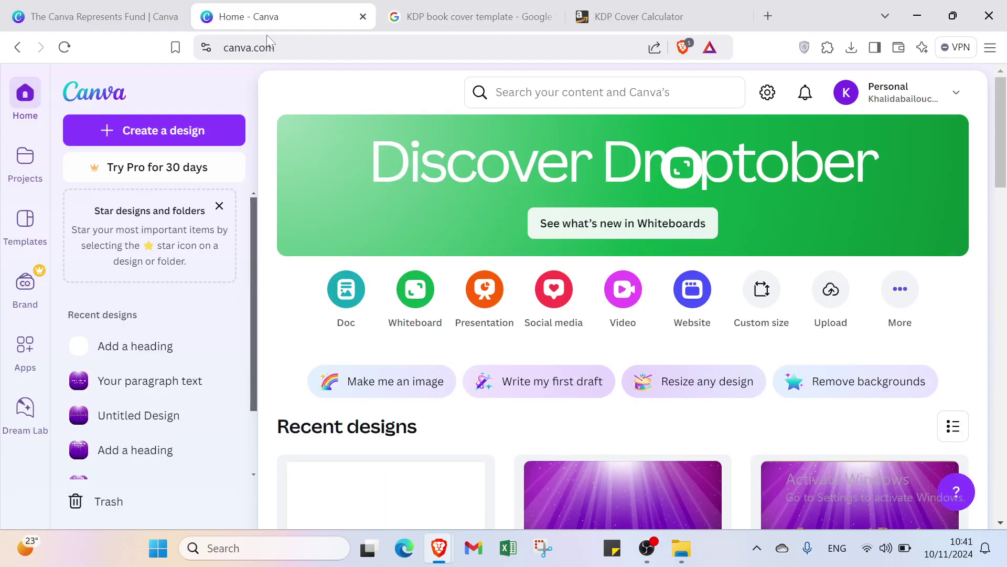
{"action": "left_click", "coordinate": [198, 135]}
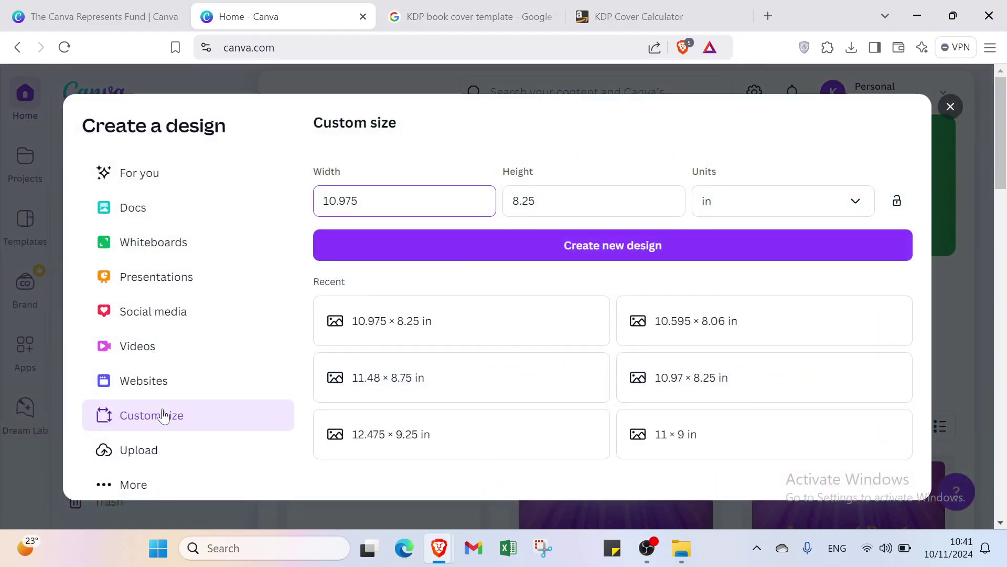
{"action": "left_click_drag", "start_coordinate": [362, 201], "coordinate": [304, 199]}
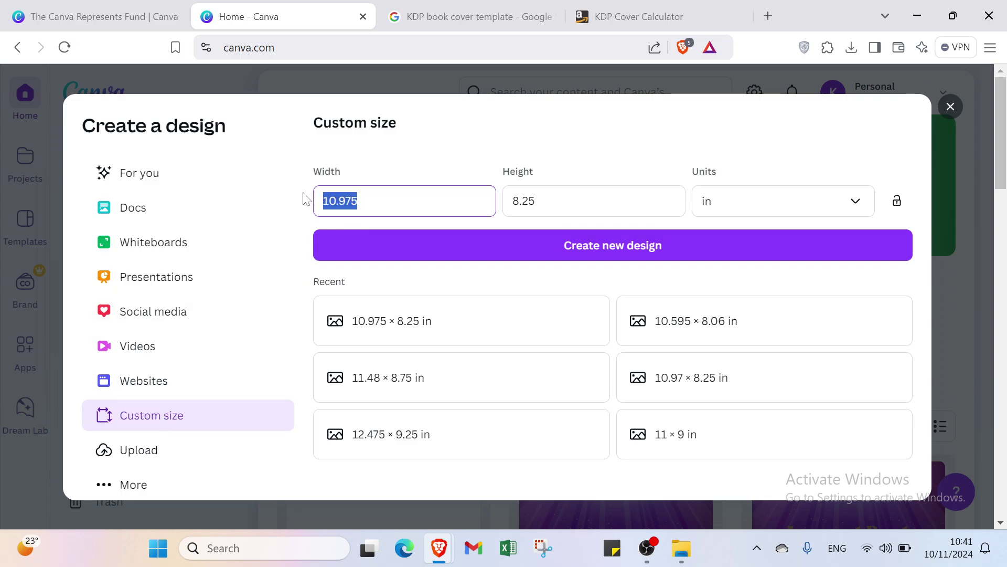
{"action": "key", "text": "BackSpace"}
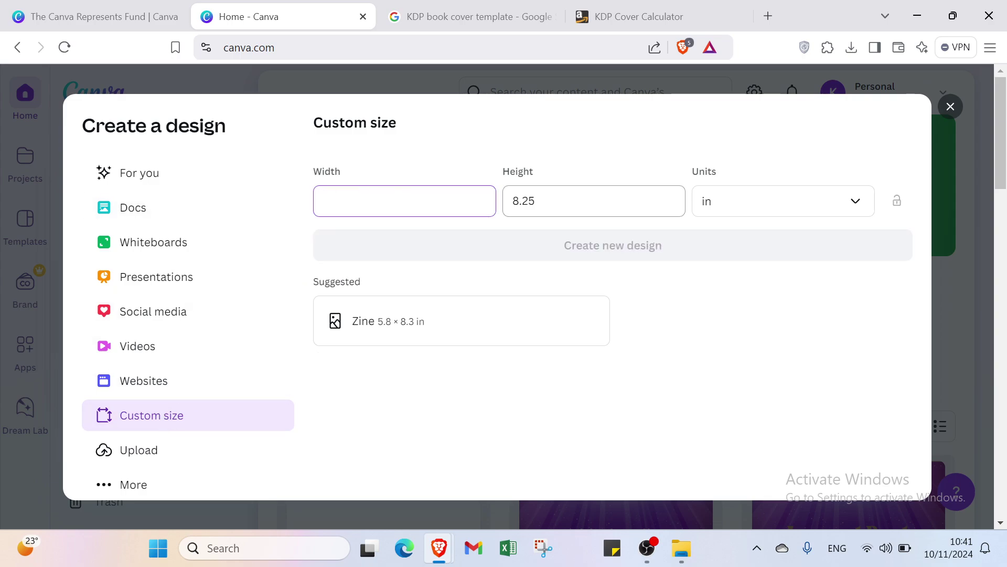
{"action": "left_click", "coordinate": [505, 200]}
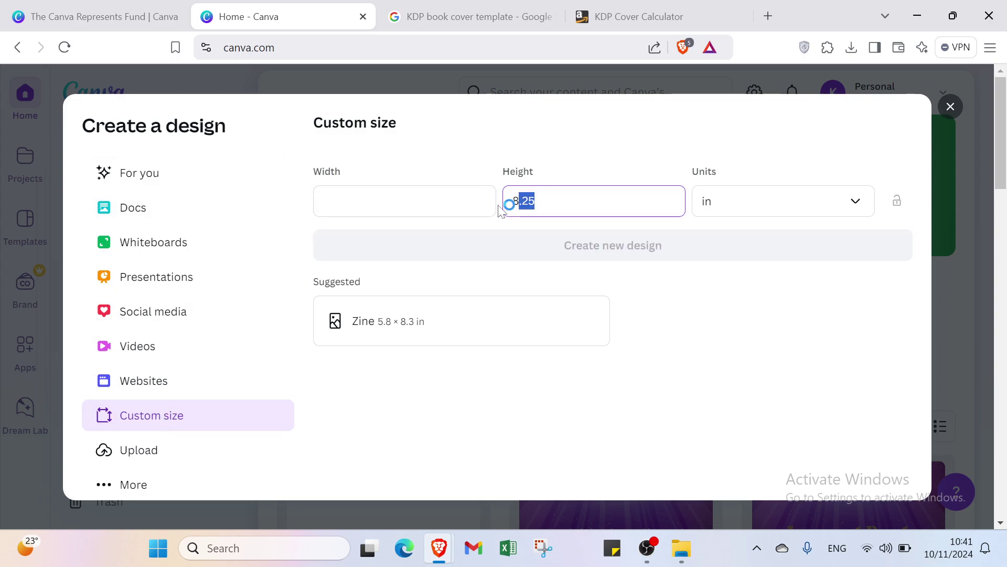
{"action": "key", "text": "BackSpace"}
{"action": "left_click", "coordinate": [745, 202]}
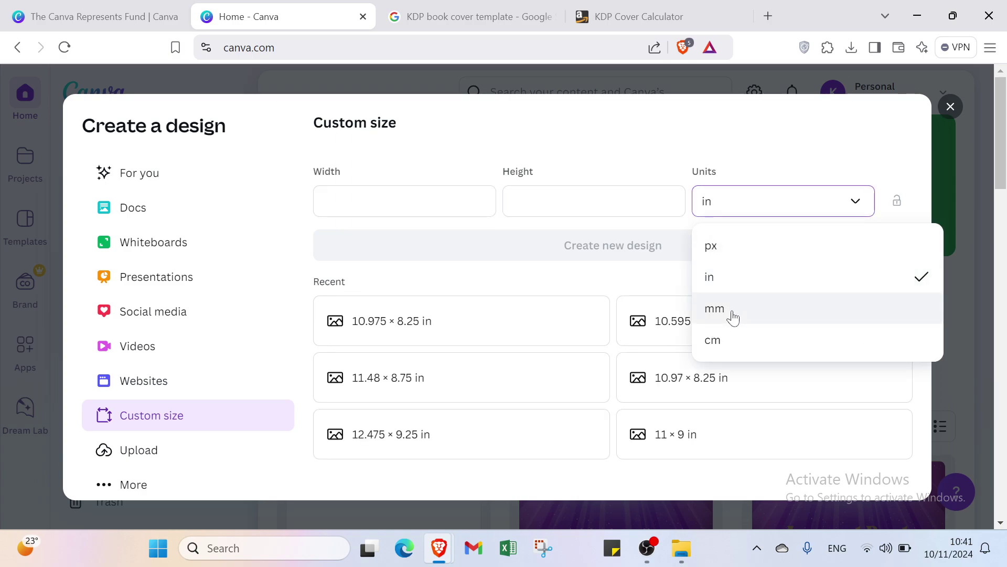
{"action": "left_click", "coordinate": [559, 137]}
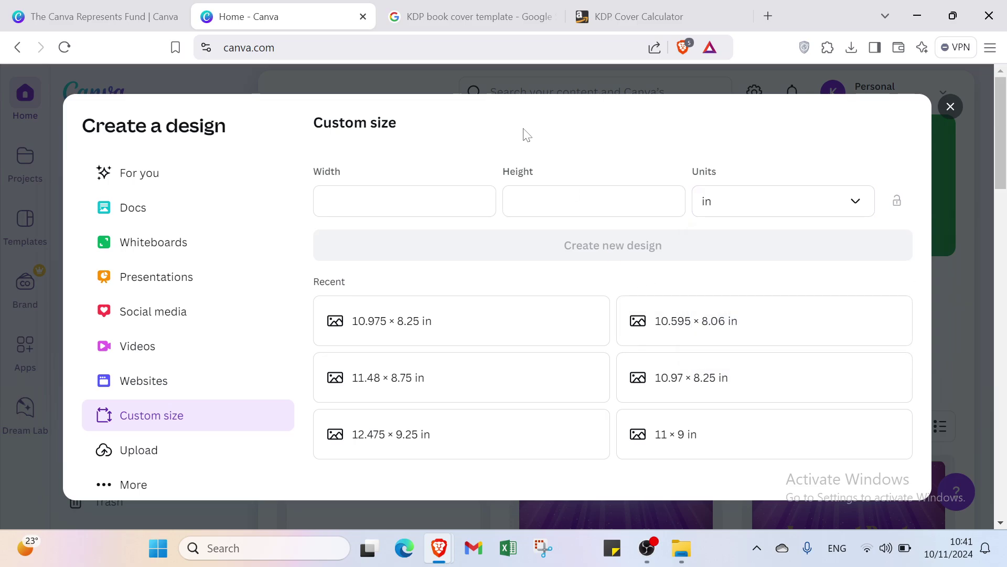
{"action": "left_click", "coordinate": [953, 110]}
Step: Switch to the KDP Cover Calculator and set the binding type to Paperback, interior type to Standard color and paper type to White paper
{"action": "left_click", "coordinate": [463, 11]}
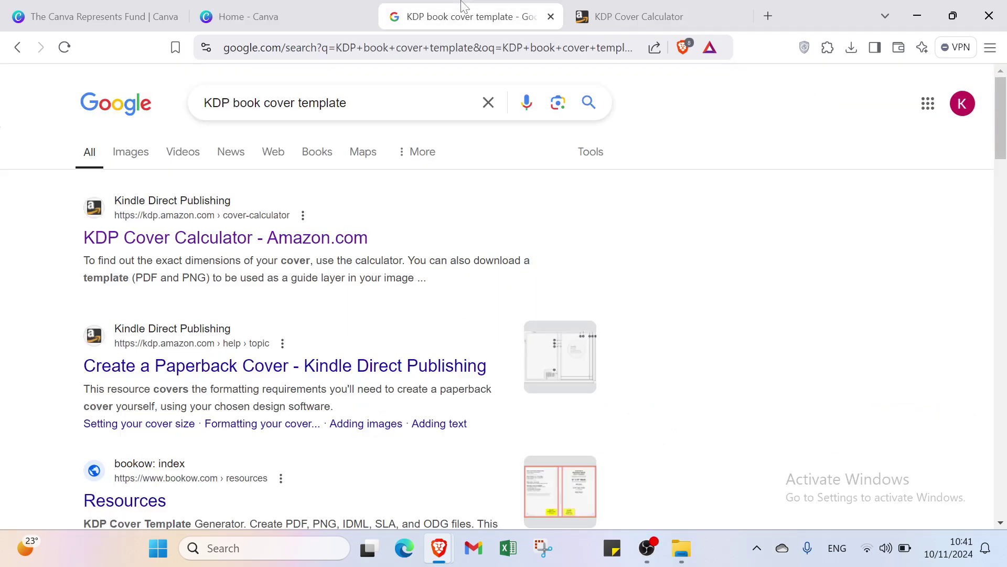
{"action": "left_click", "coordinate": [585, 24]}
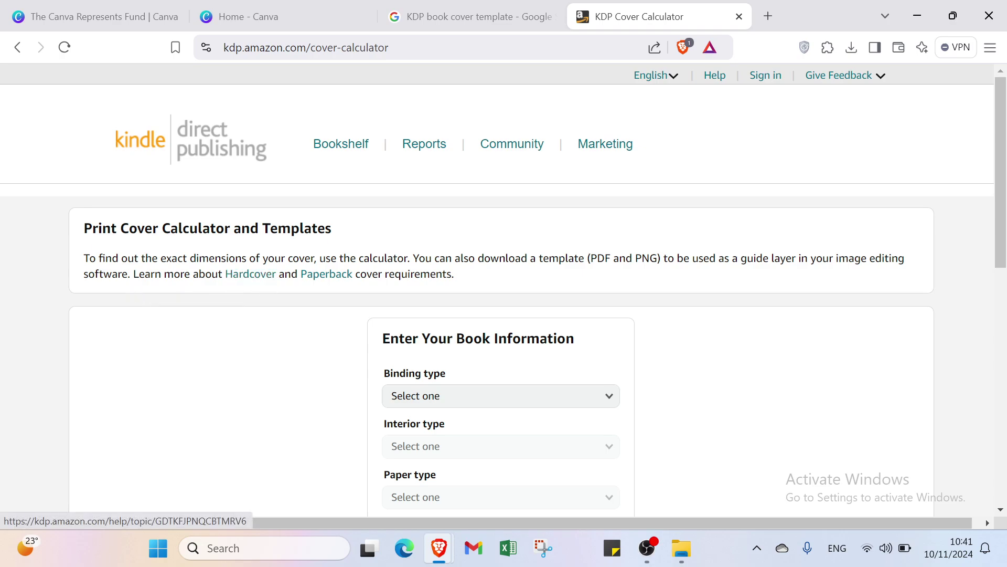
{"action": "scroll", "coordinate": [422, 307], "scroll_direction": "down", "scroll_amount": 3}
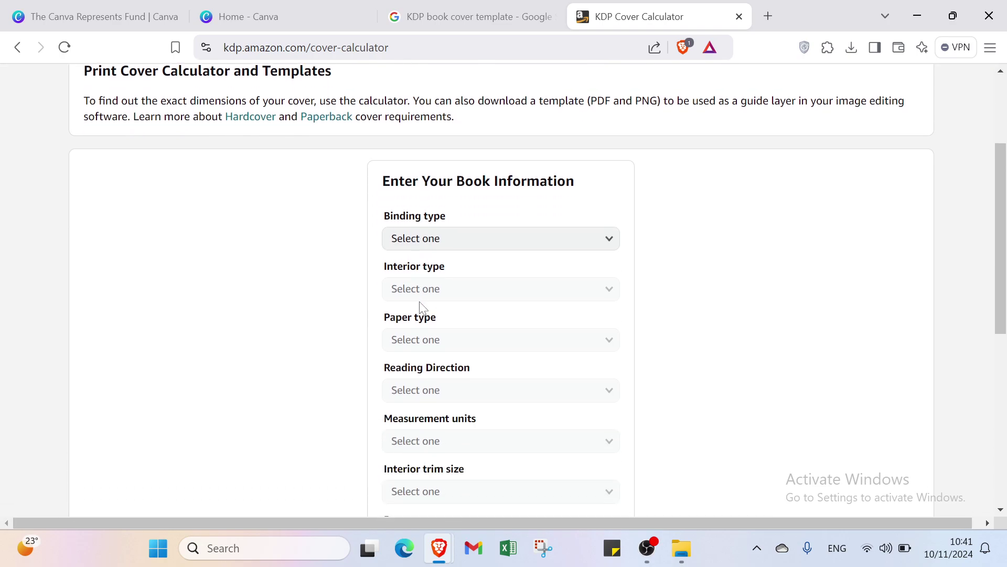
{"action": "left_click", "coordinate": [474, 241]}
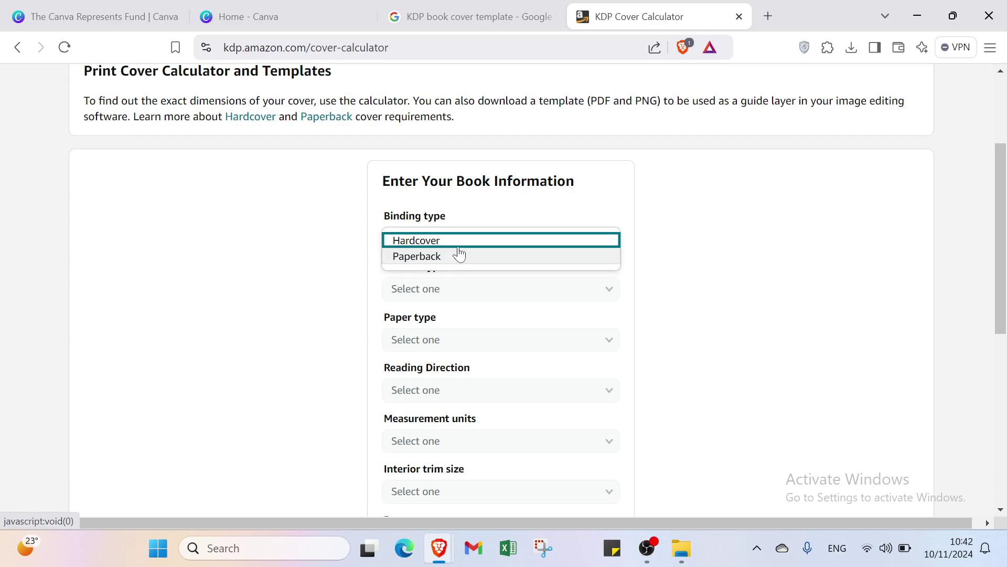
{"action": "left_click", "coordinate": [455, 262]}
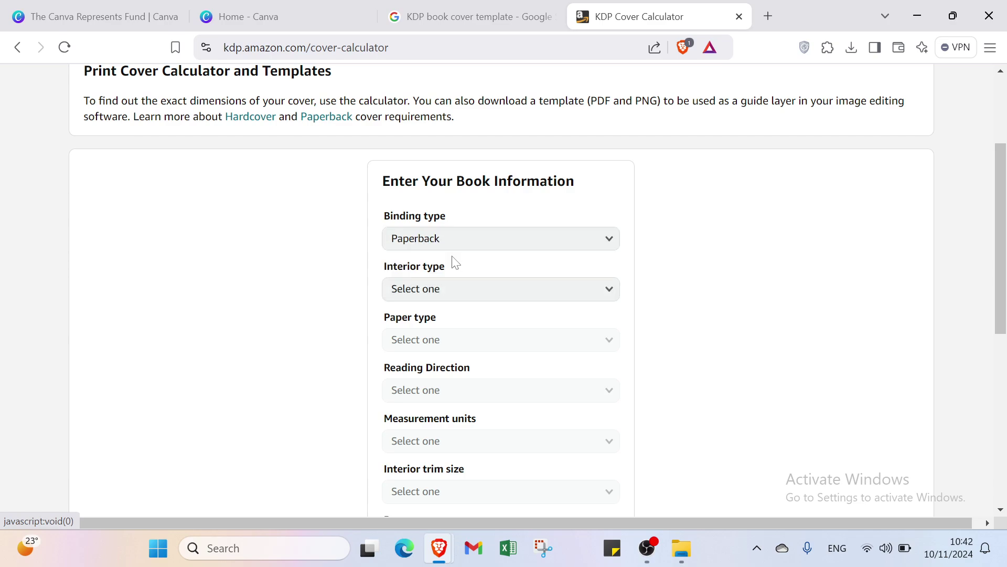
{"action": "left_click", "coordinate": [428, 289]}
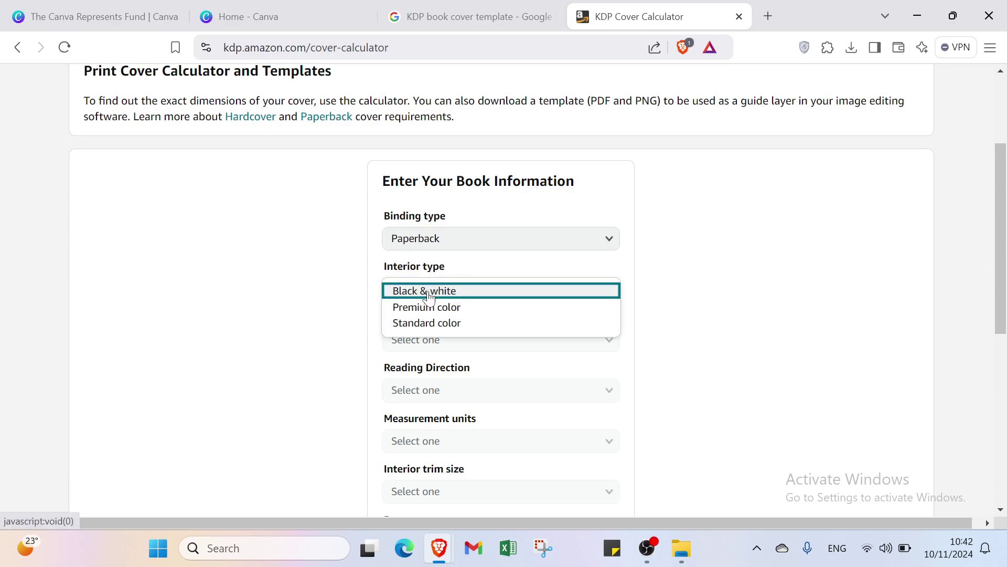
{"action": "left_click", "coordinate": [431, 322]}
{"action": "left_click", "coordinate": [430, 339]}
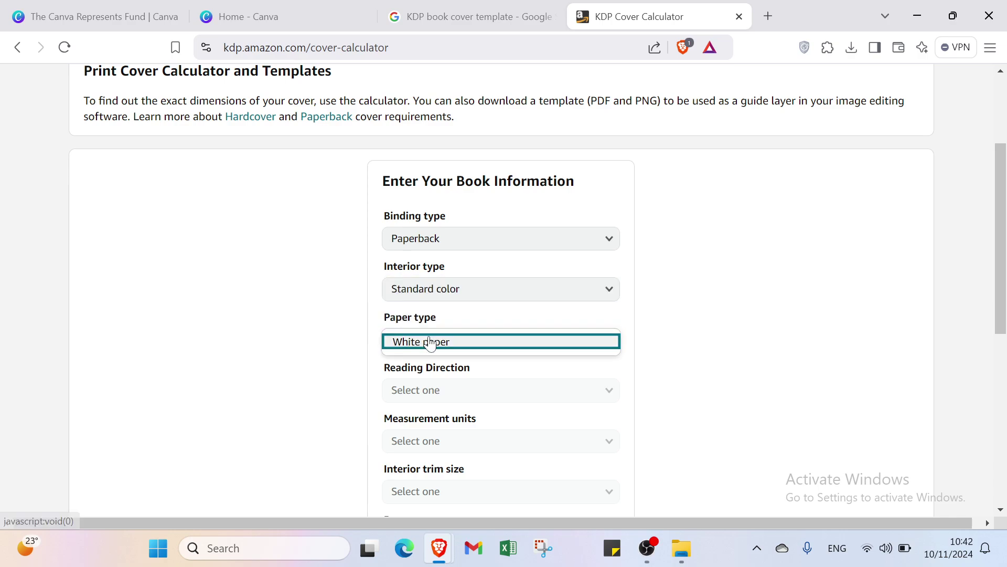
{"action": "scroll", "coordinate": [430, 344], "scroll_direction": "down", "scroll_amount": 2}
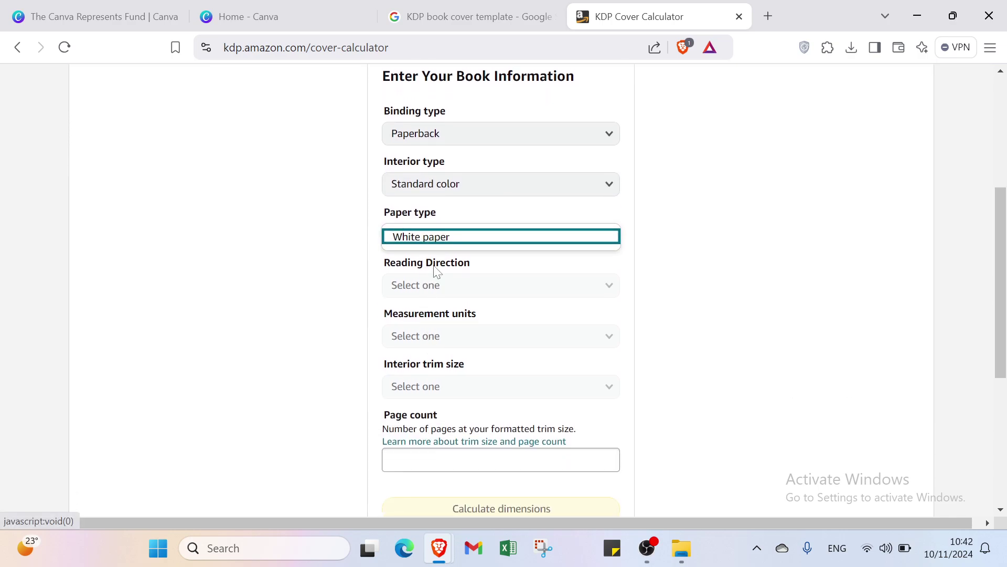
{"action": "left_click", "coordinate": [439, 239]}
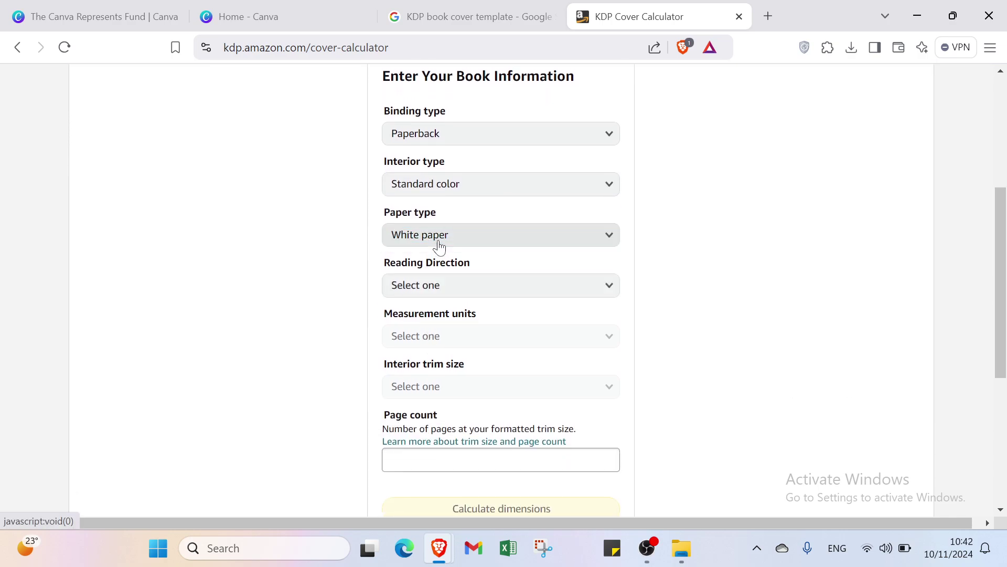
Step: Set the reading direction to Left to Right, the measurement units to Inches and the interior trim size to 5.25 x 8 in
{"action": "left_click", "coordinate": [419, 286]}
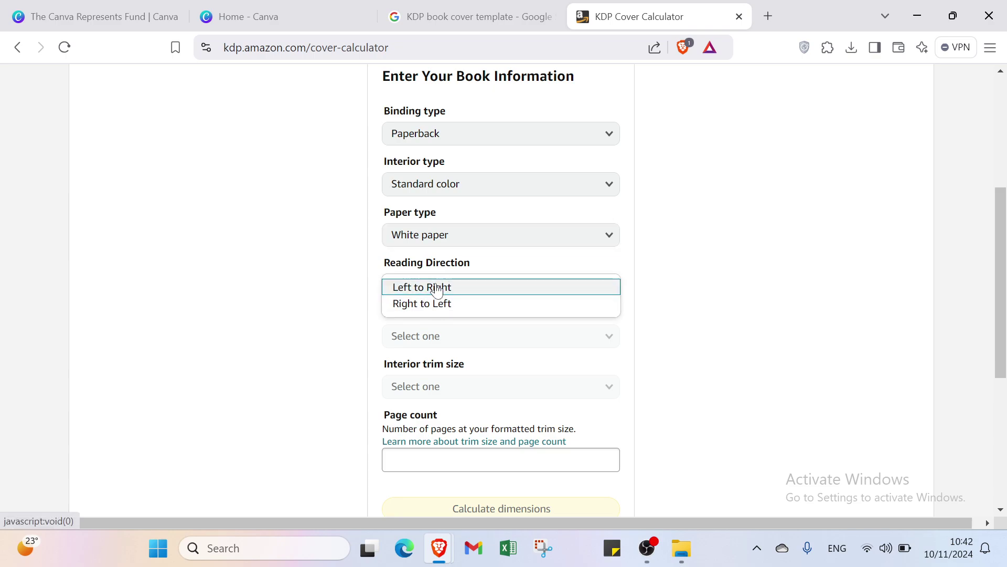
{"action": "left_click", "coordinate": [438, 287]}
{"action": "left_click", "coordinate": [429, 335]}
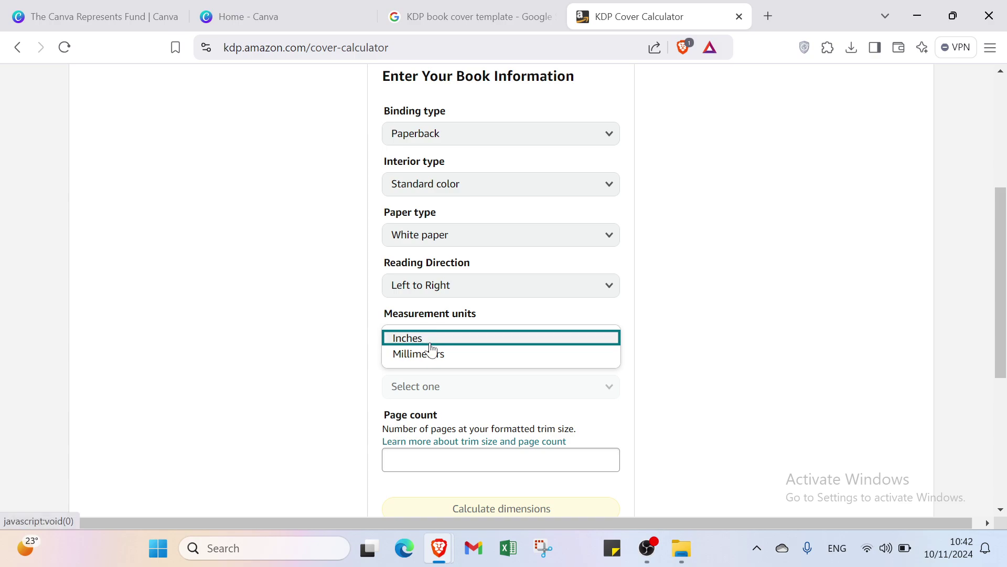
{"action": "left_click", "coordinate": [430, 342]}
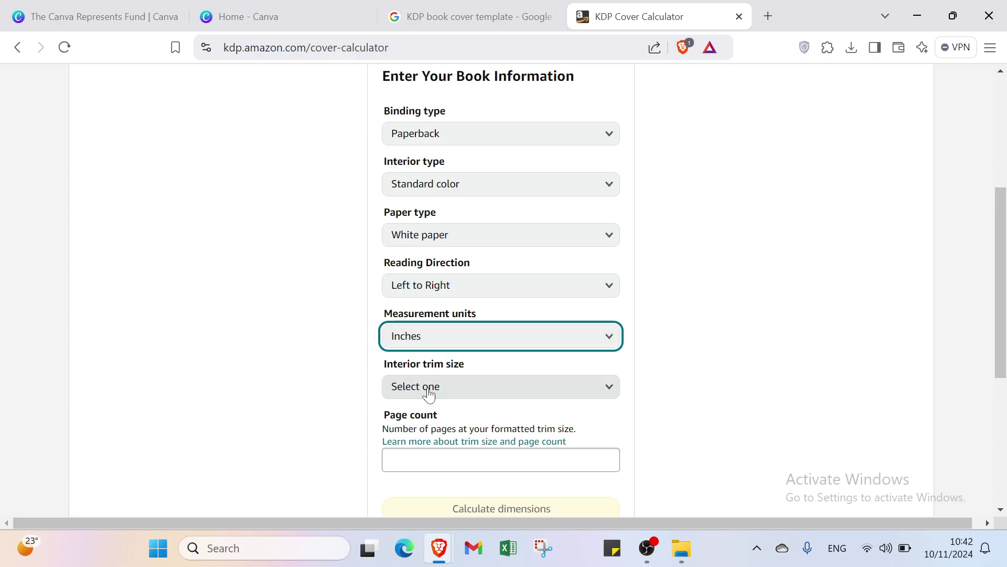
{"action": "left_click", "coordinate": [427, 388]}
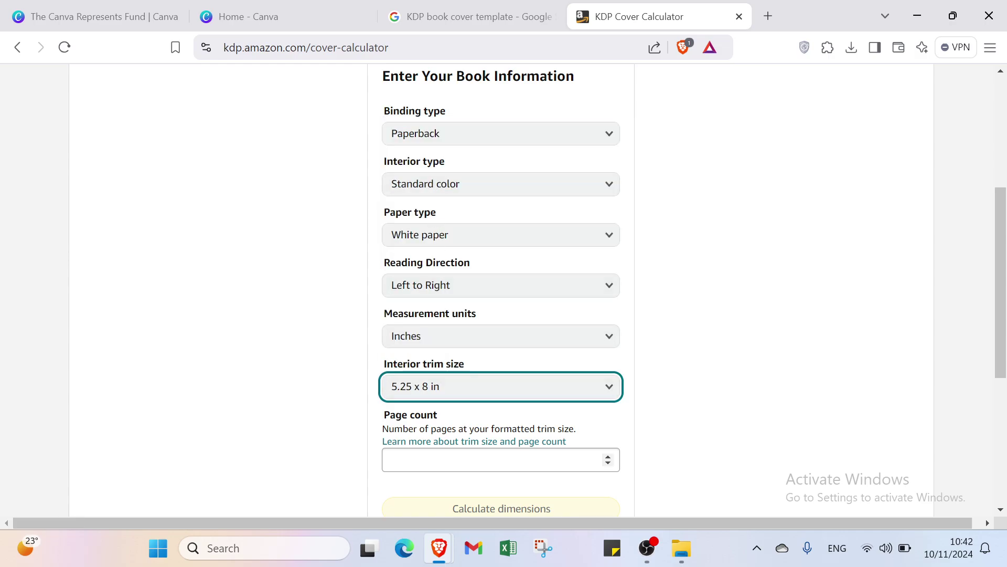
{"action": "left_click", "coordinate": [470, 442]}
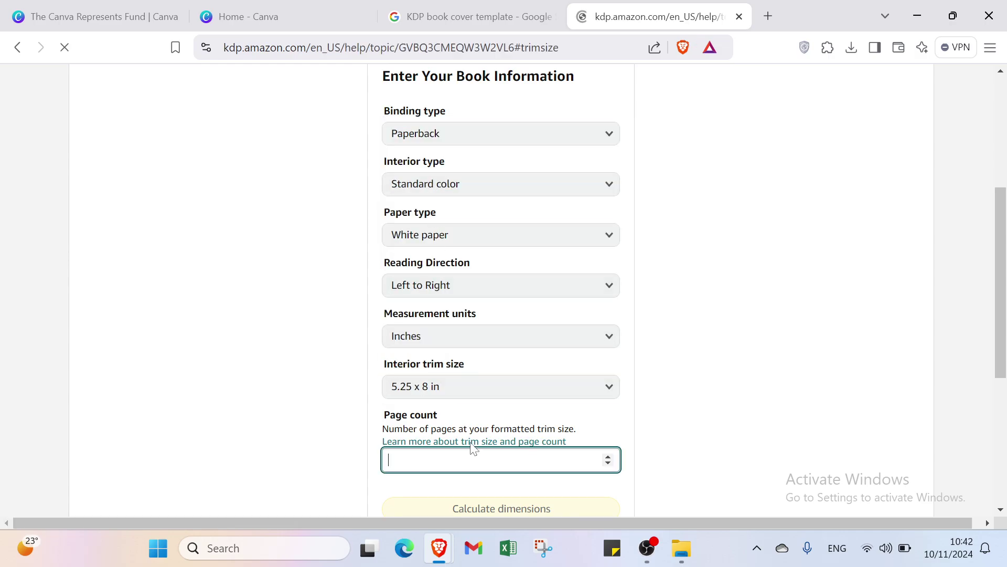
Step: Return to the cover calculator form and calculate the dimensions of a 100-page, 5.5 x 8.5 in hardcover with black & white interior on cream paper
{"action": "left_click", "coordinate": [18, 47]}
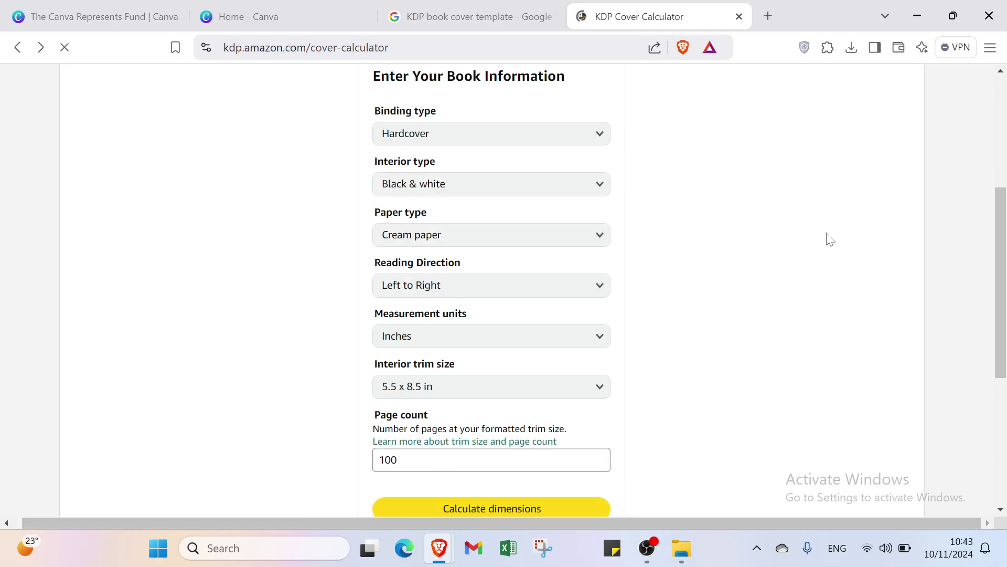
{"action": "scroll", "coordinate": [682, 362], "scroll_direction": "down", "scroll_amount": 3}
{"action": "left_click", "coordinate": [589, 355]}
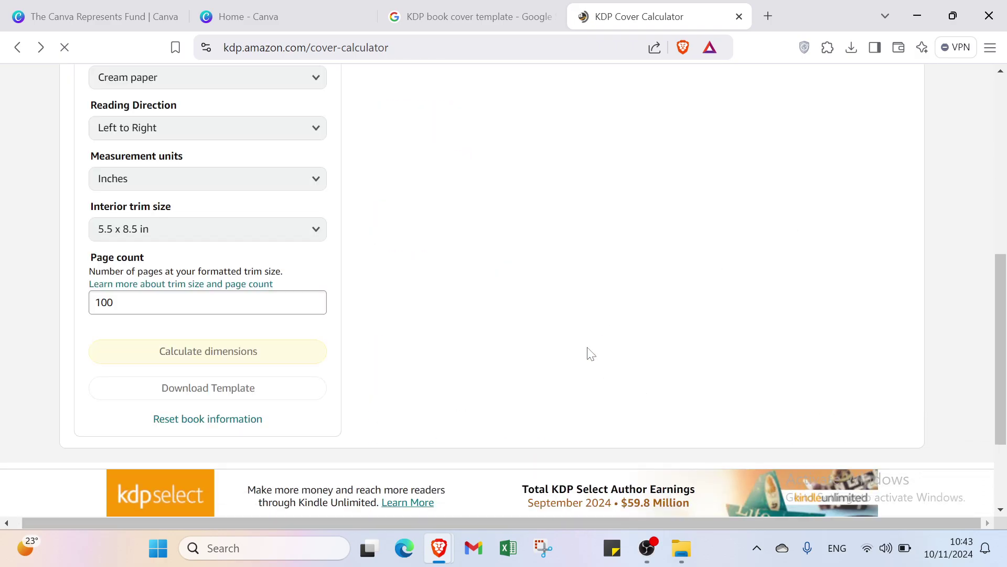
{"action": "scroll", "coordinate": [623, 168], "scroll_direction": "up", "scroll_amount": 2}
{"action": "scroll", "coordinate": [580, 175], "scroll_direction": "up", "scroll_amount": 5}
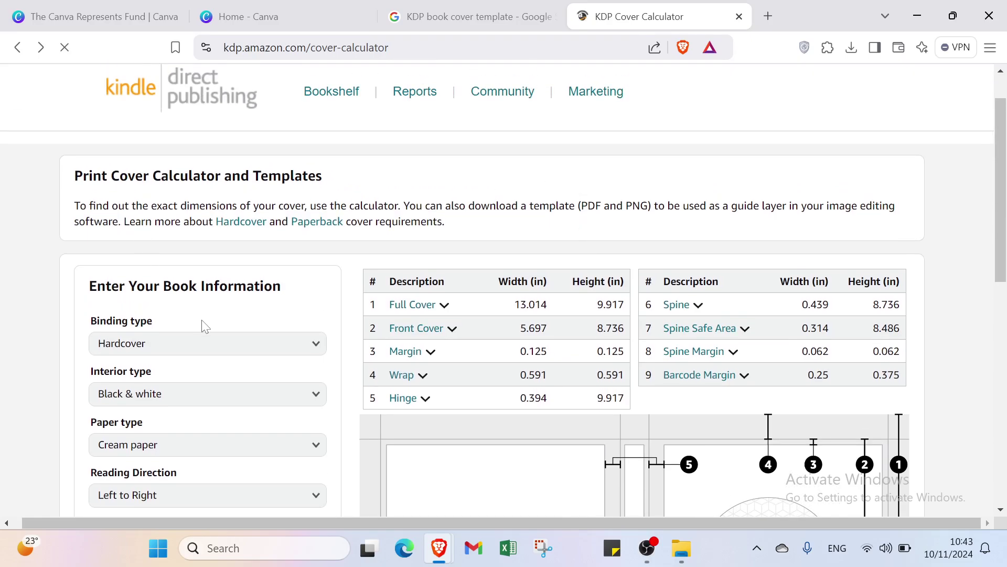
{"action": "scroll", "coordinate": [204, 326], "scroll_direction": "down", "scroll_amount": 4}
{"action": "scroll", "coordinate": [411, 121], "scroll_direction": "up", "scroll_amount": 1}
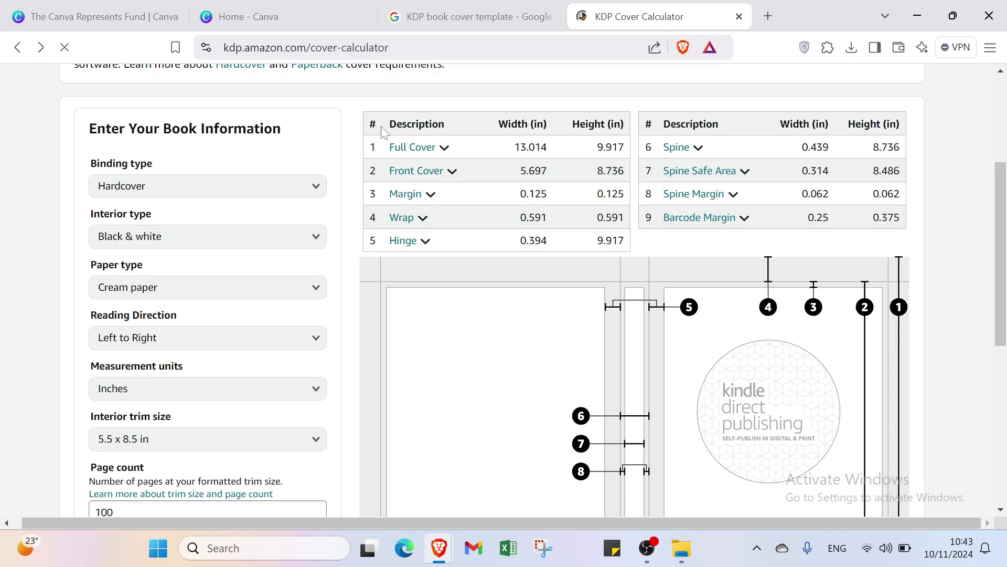
{"action": "mouse_move", "coordinate": [399, 155]}
Step: Switch to Canva and create a custom-size design 13.014 in wide and 9.917 in high, matching the calculator's full cover size
{"action": "left_click", "coordinate": [295, 14]}
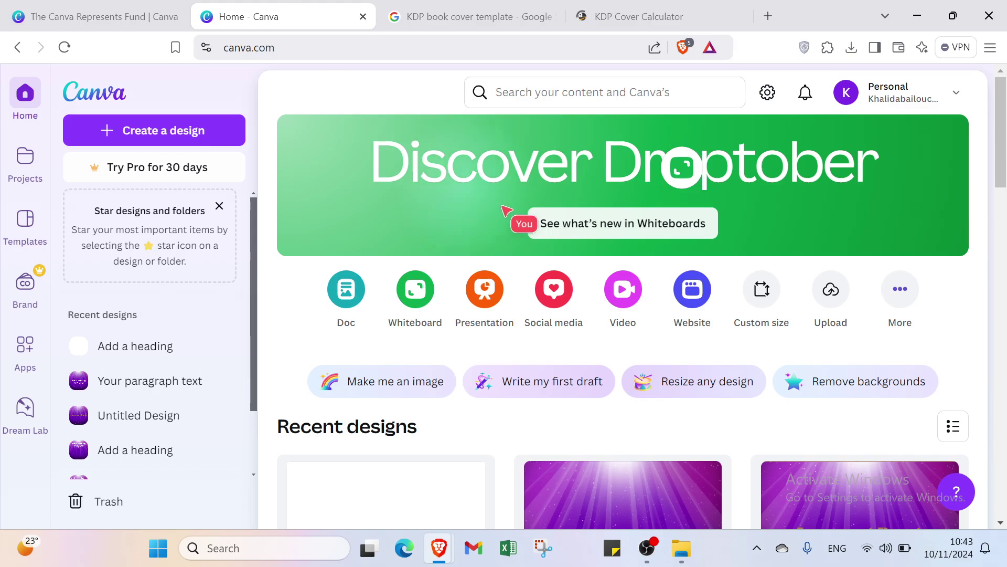
{"action": "left_click", "coordinate": [198, 138]}
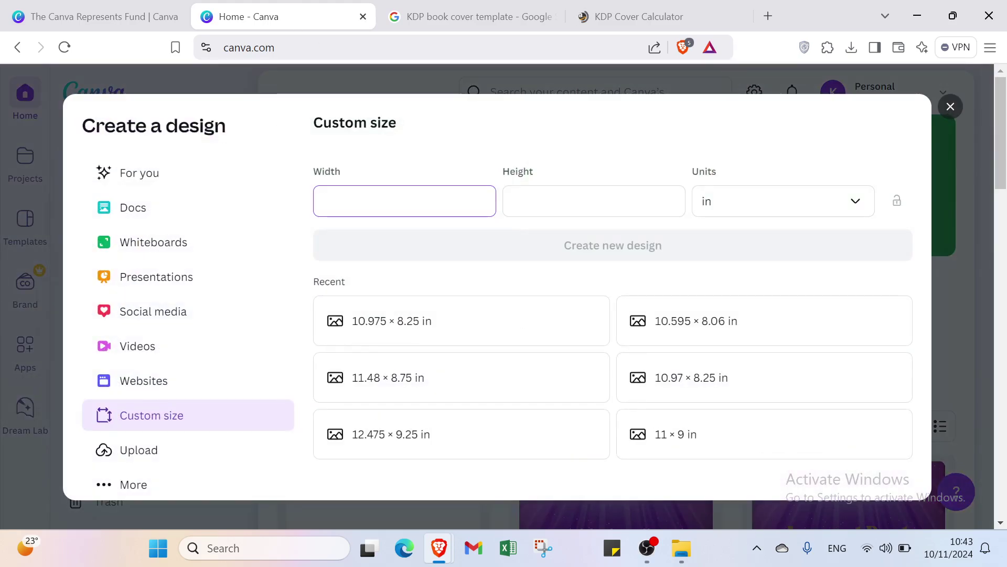
{"action": "type", "text": "13."}
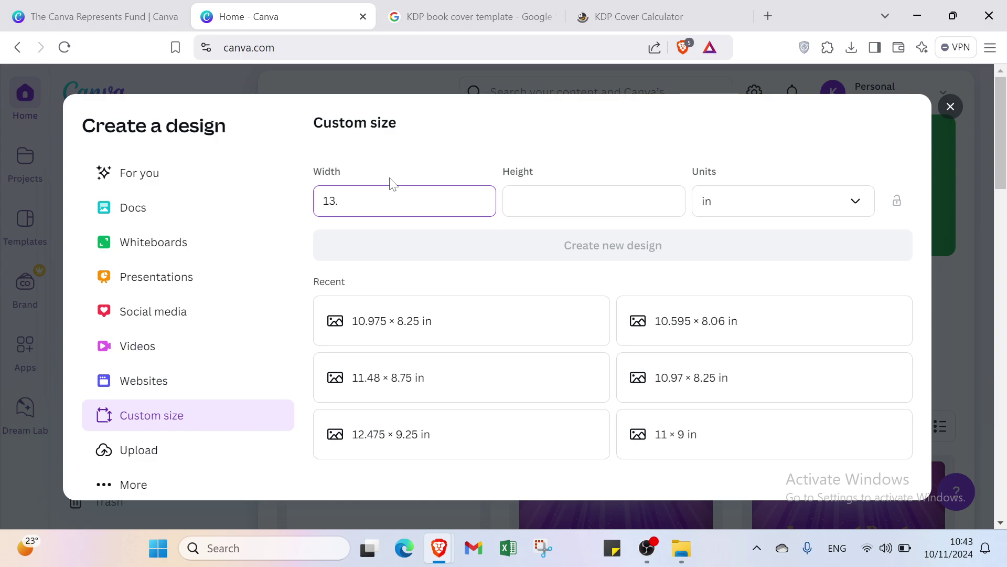
{"action": "type", "text": "014"}
{"action": "left_click", "coordinate": [522, 214]}
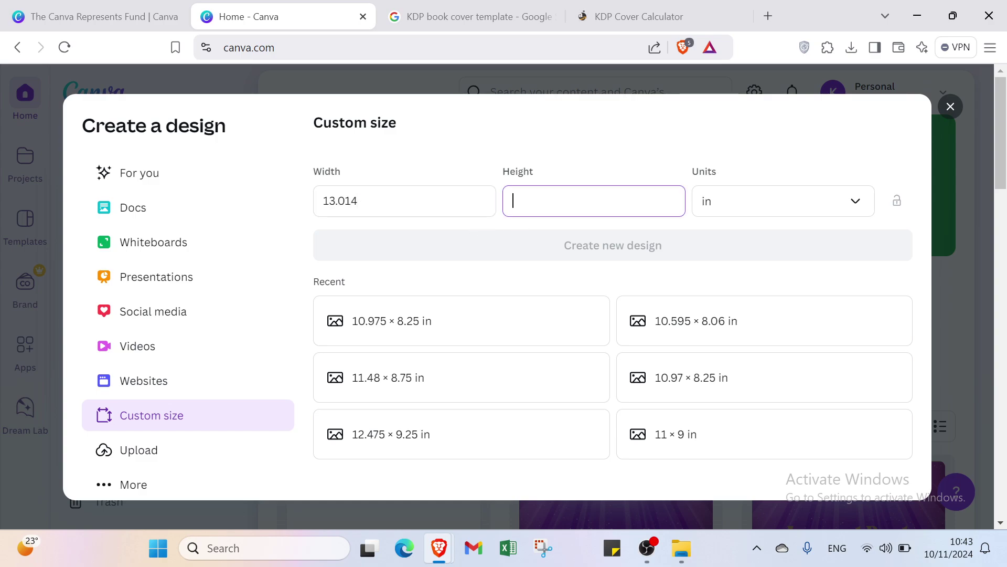
{"action": "left_click", "coordinate": [596, 24]}
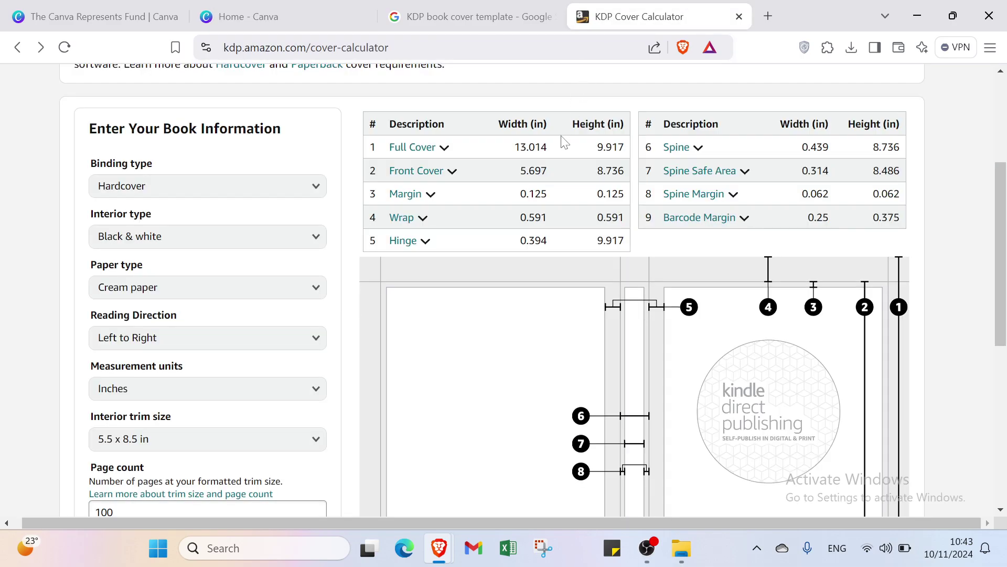
{"action": "left_click", "coordinate": [508, 16]}
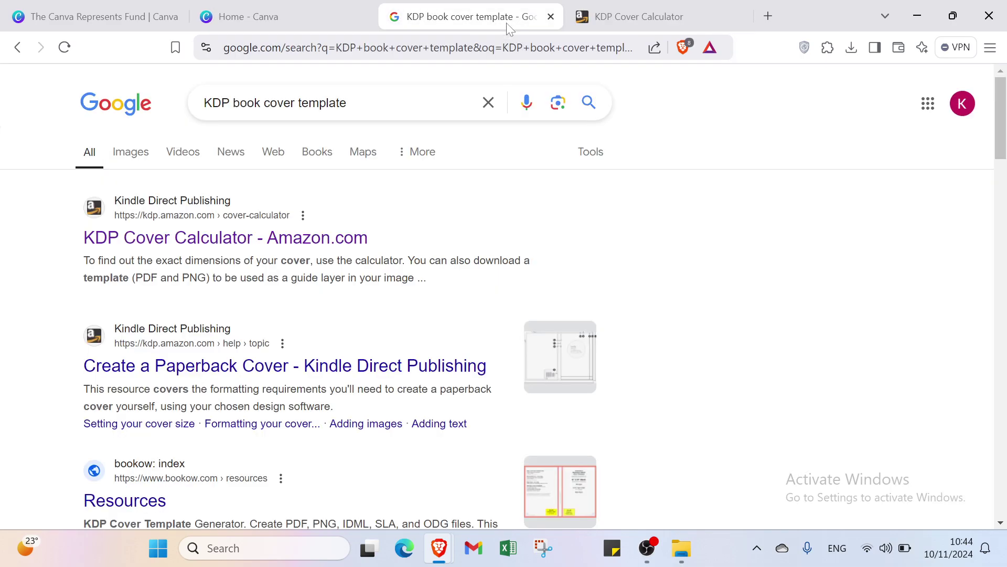
{"action": "left_click", "coordinate": [305, 11]}
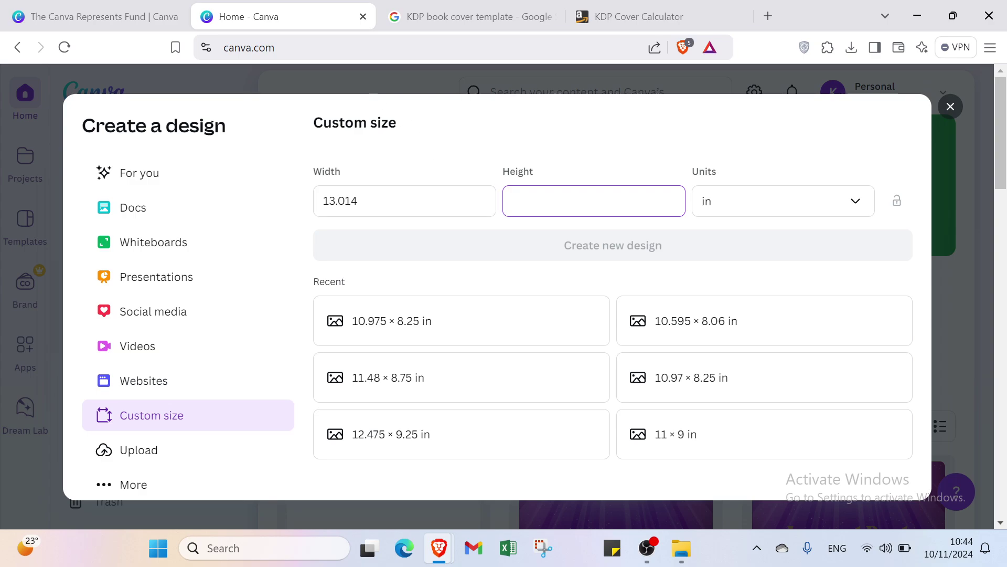
{"action": "type", "text": "9.917"}
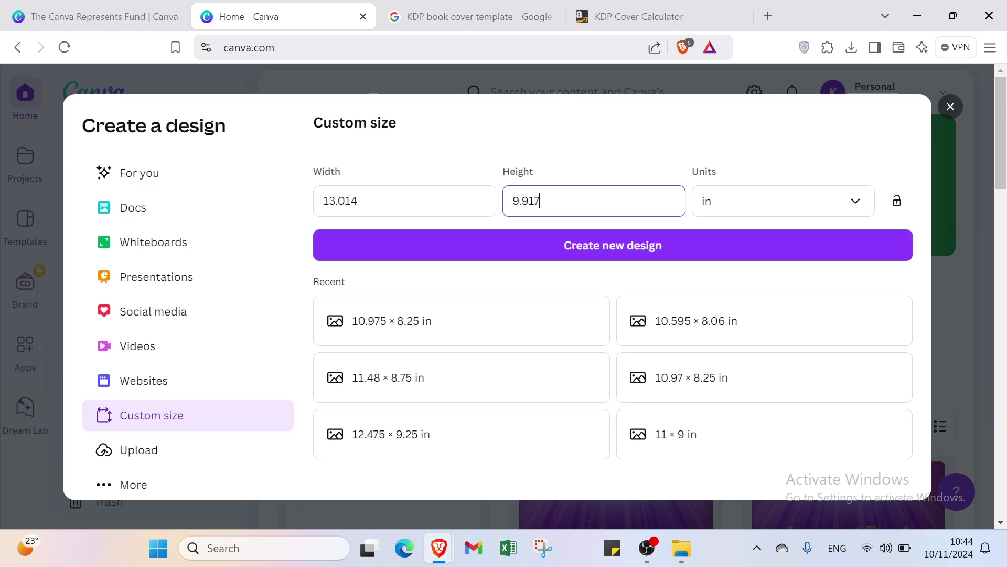
{"action": "left_click", "coordinate": [663, 246]}
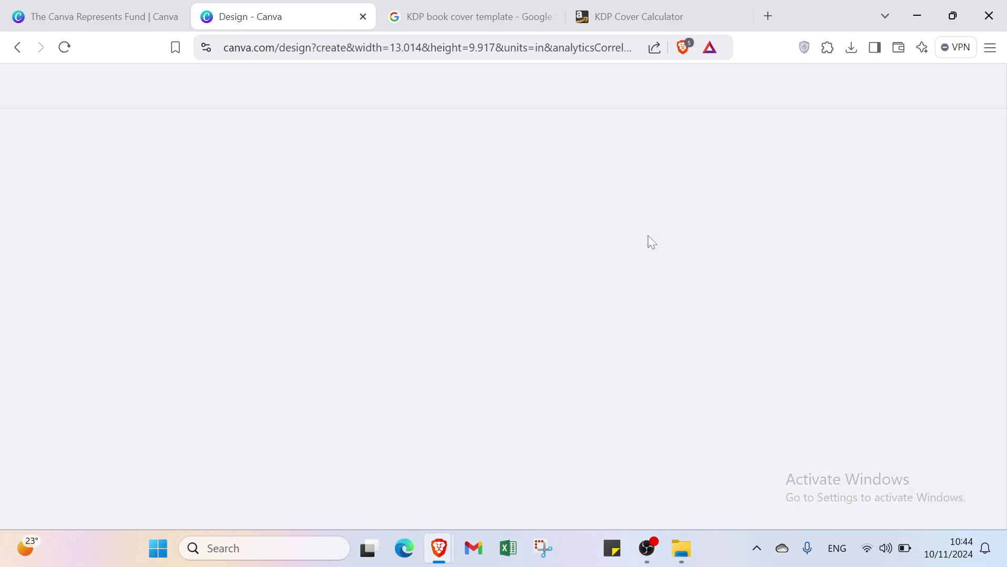
Step: Download the cover template from the KDP Cover Calculator and save CASE_LAMINATE_5.500x8.500_100_BW_CREAM_en_US as a ZIP archive in Downloads
{"action": "left_click", "coordinate": [600, 16]}
{"action": "scroll", "coordinate": [829, 173], "scroll_direction": "up", "scroll_amount": 4}
{"action": "scroll", "coordinate": [248, 319], "scroll_direction": "down", "scroll_amount": 10}
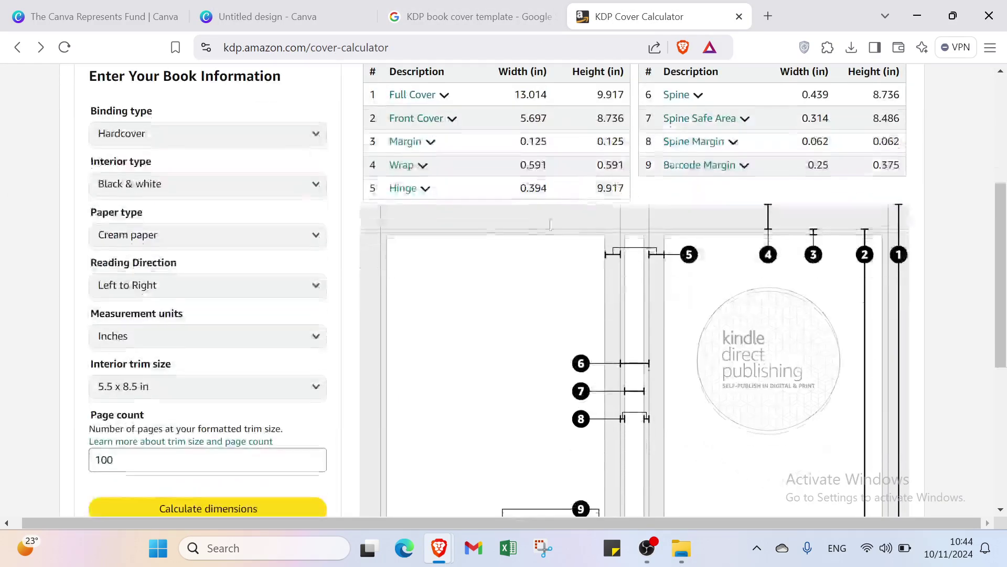
{"action": "left_click", "coordinate": [212, 293]}
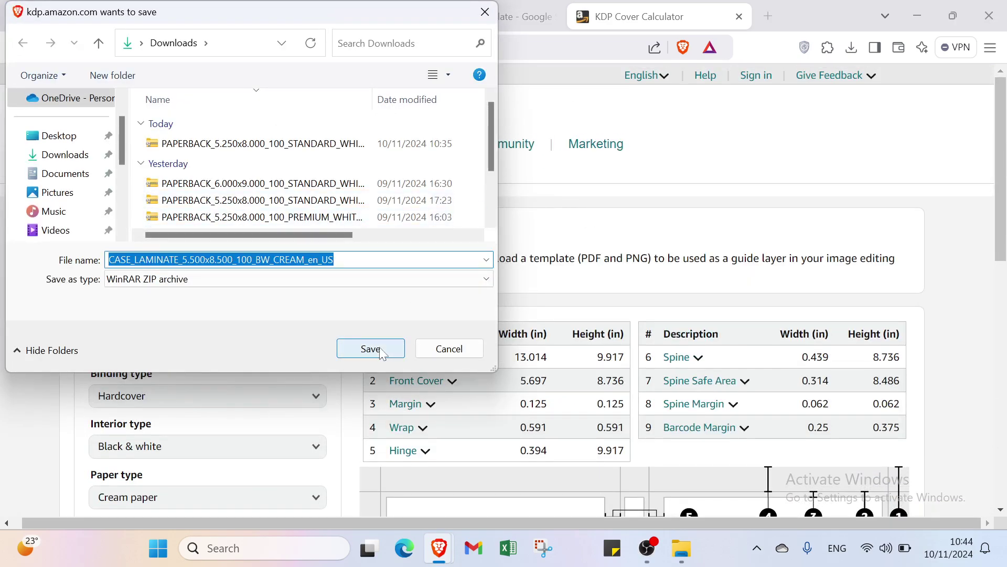
{"action": "left_click", "coordinate": [382, 354]}
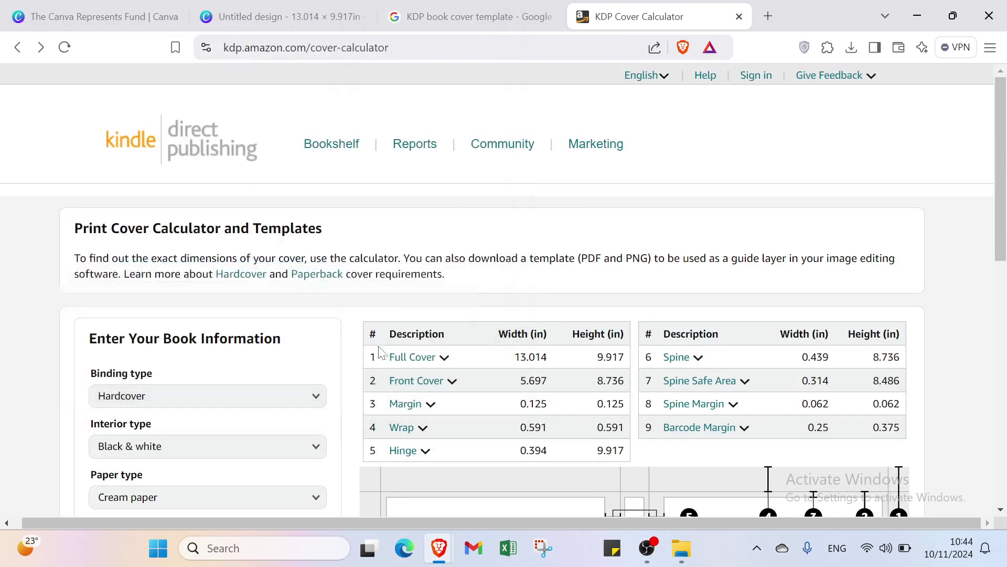
Step: Switch to Canva and try to upload PAPERBACK_5.250x8.000_100_STANDARD_WHITE_RIGHT_TO_LEFT_en_US (1).zip from Downloads, with all file types shown
{"action": "left_click", "coordinate": [297, 15]}
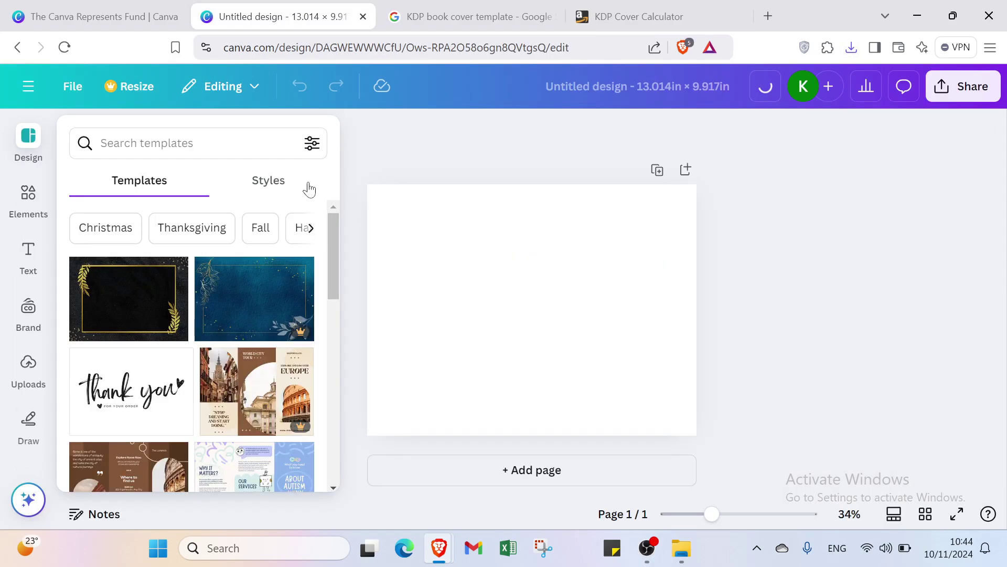
{"action": "left_click", "coordinate": [35, 368]}
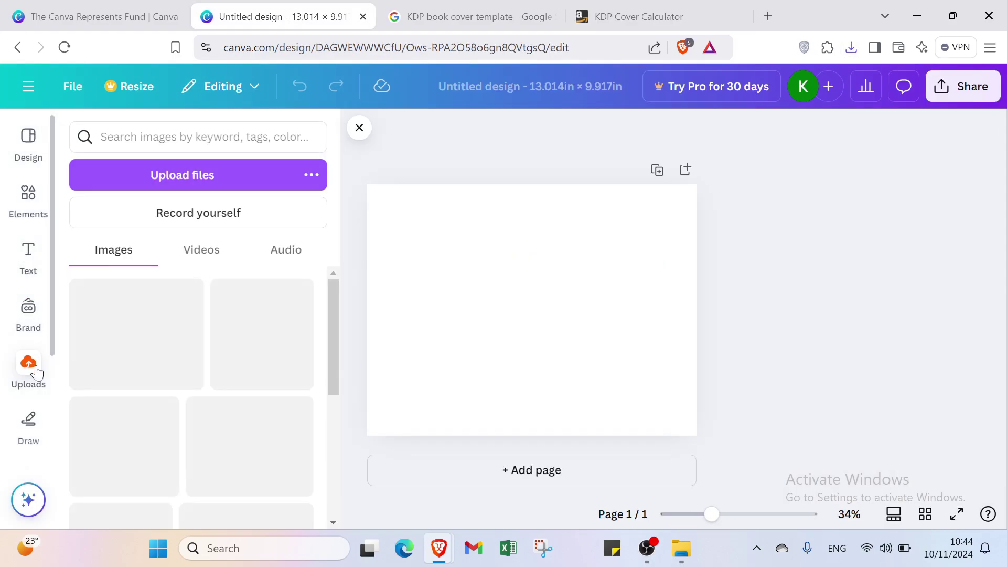
{"action": "left_click", "coordinate": [181, 173]}
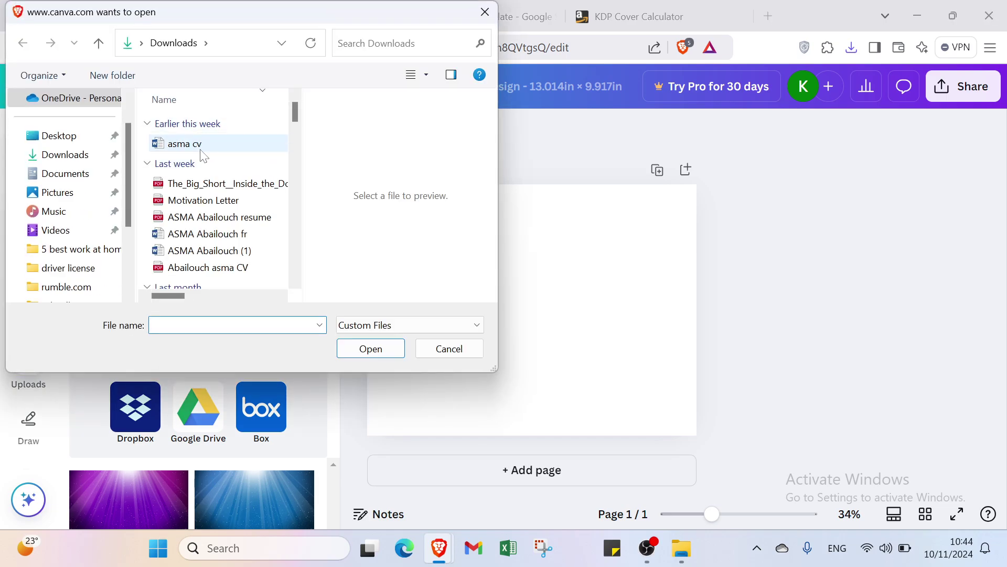
{"action": "left_click", "coordinate": [382, 325]}
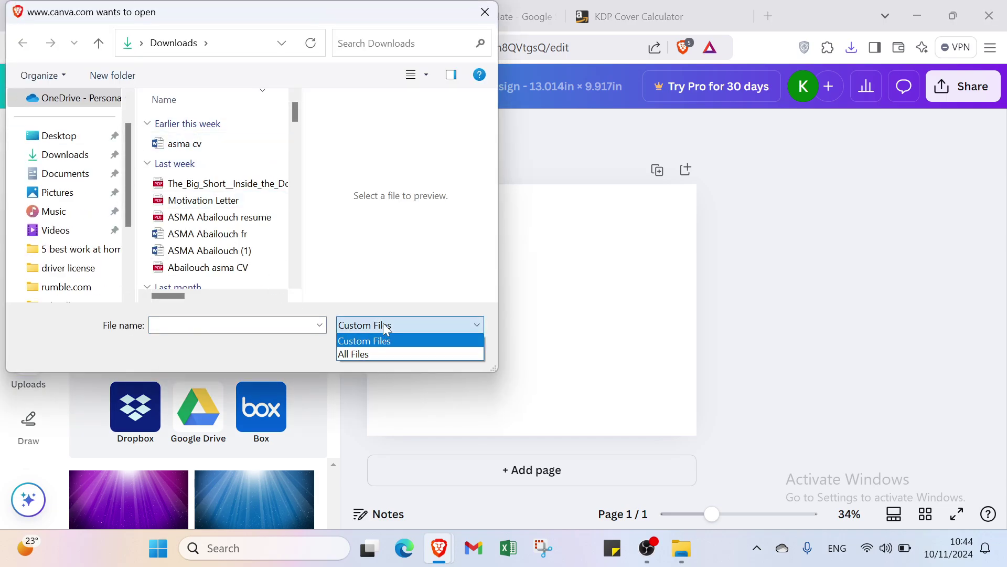
{"action": "left_click", "coordinate": [380, 353]}
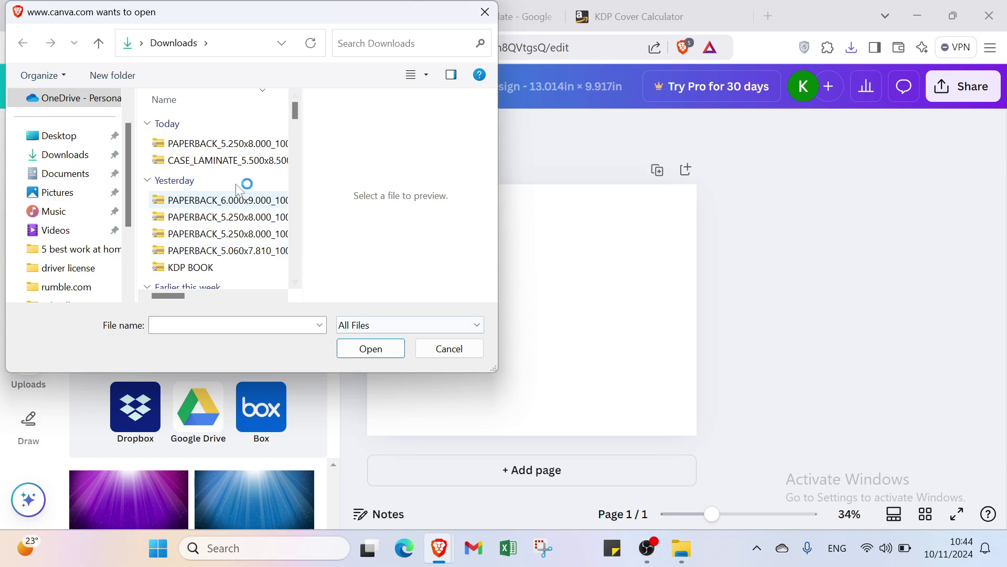
{"action": "left_click", "coordinate": [212, 144]}
{"action": "left_click", "coordinate": [378, 348]}
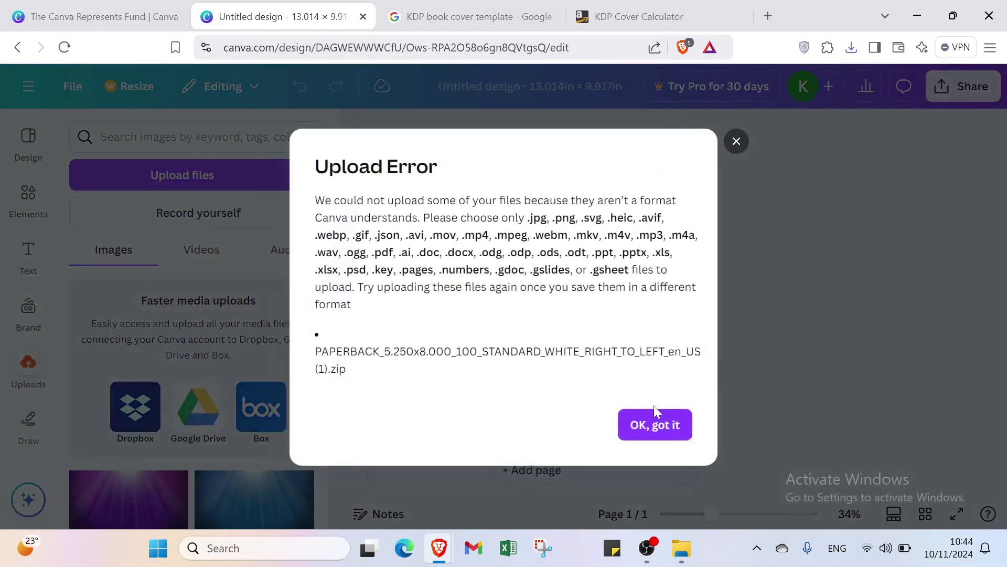
{"action": "left_click", "coordinate": [659, 421]}
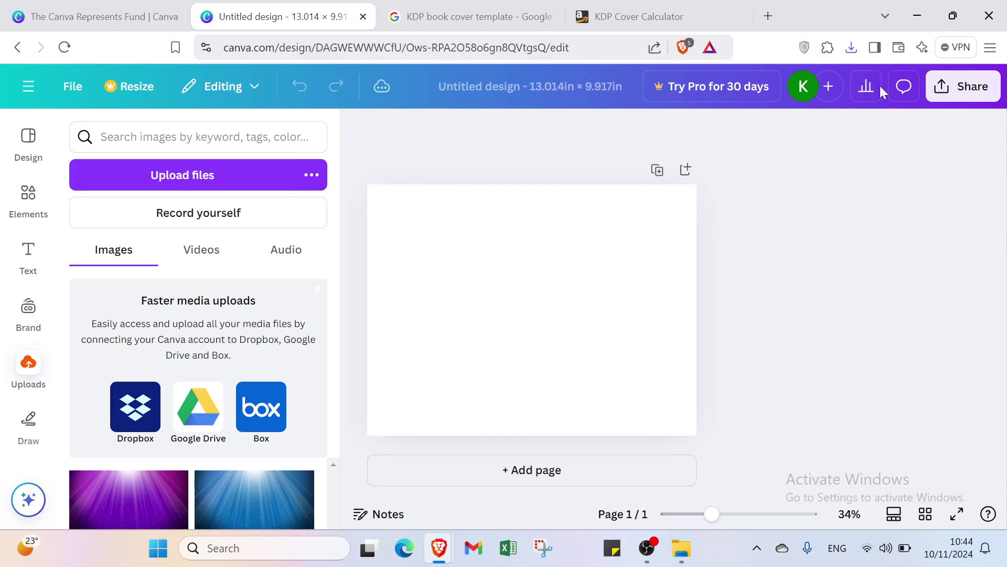
Step: Open the downloaded CASE_LAMINATE_5.500x8.500_100_BW_CREAM_en_US archive and review its PDF cover template, closing both when finished
{"action": "left_click", "coordinate": [852, 47]}
{"action": "left_click", "coordinate": [677, 119]}
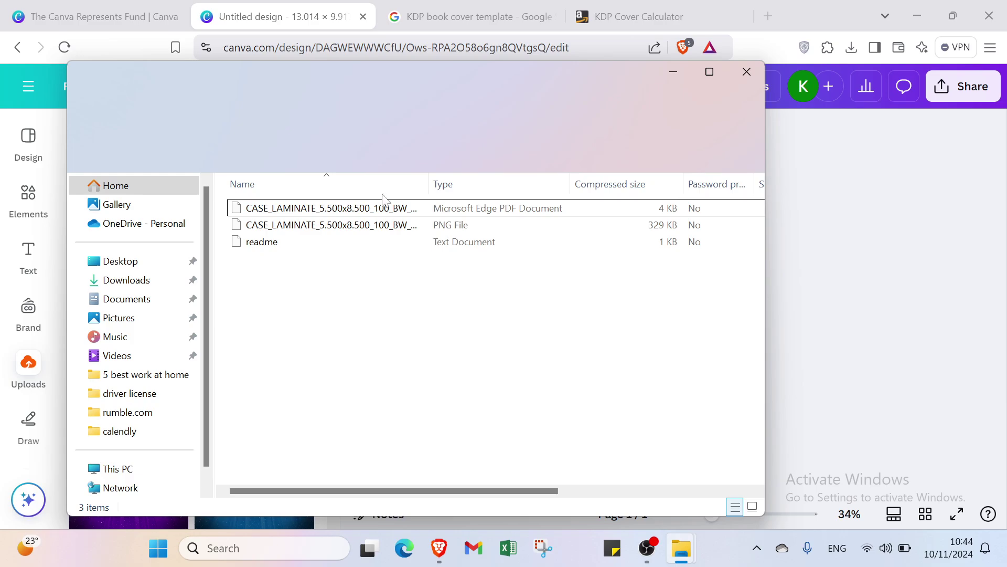
{"action": "left_click", "coordinate": [384, 207]}
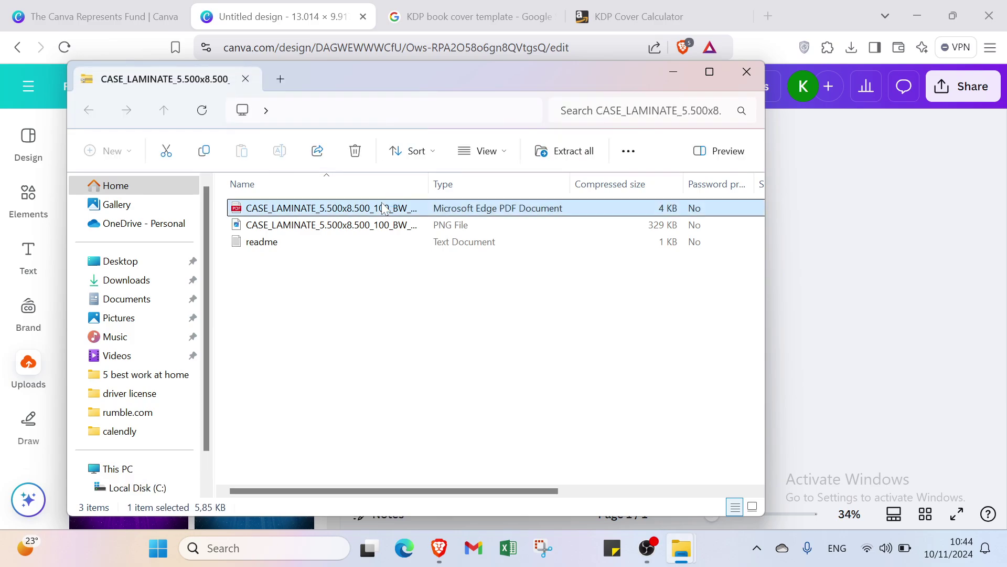
{"action": "double_click", "coordinate": [383, 208]}
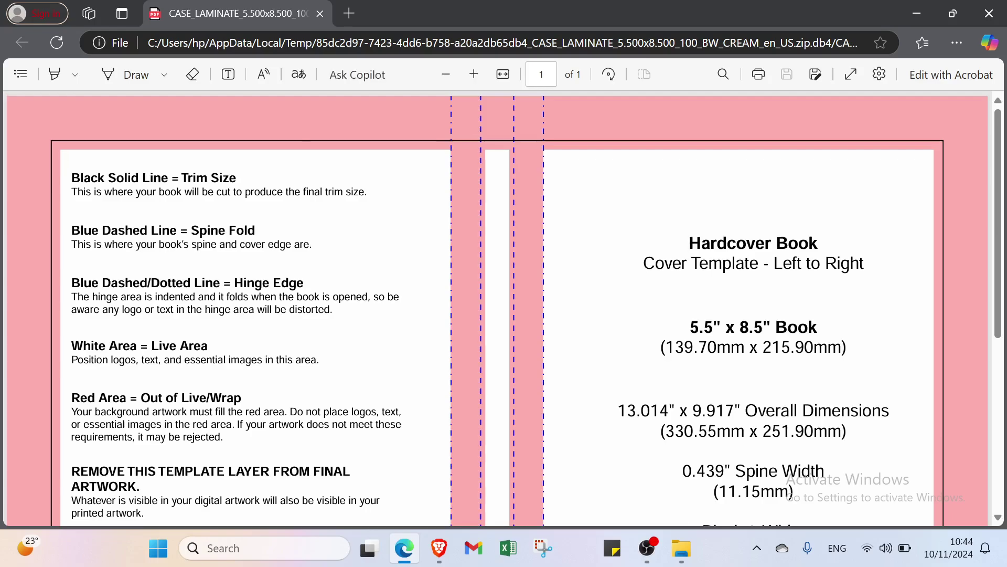
{"action": "scroll", "coordinate": [378, 304], "scroll_direction": "down", "scroll_amount": 6}
{"action": "scroll", "coordinate": [378, 304], "scroll_direction": "up", "scroll_amount": 6}
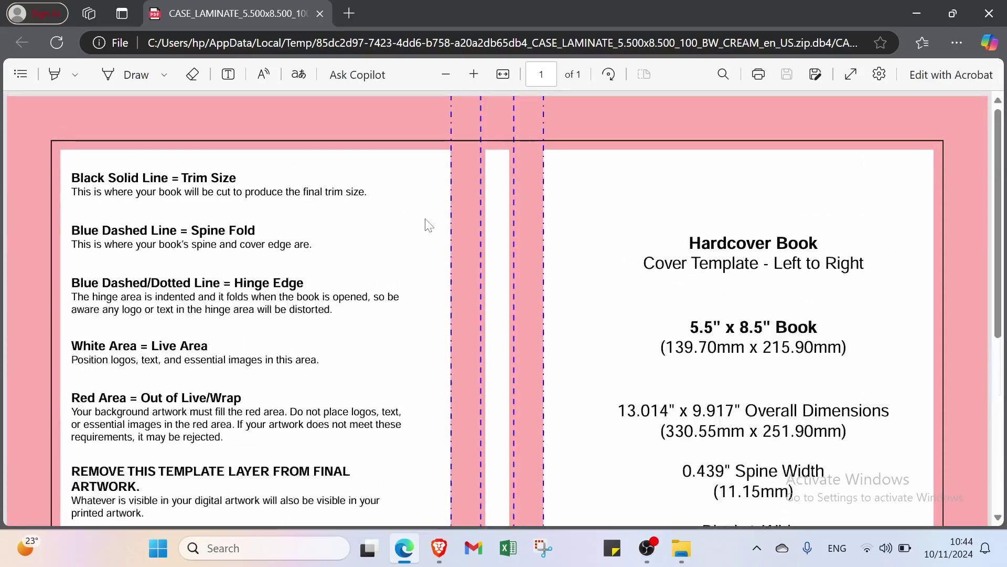
{"action": "left_click", "coordinate": [989, 13]}
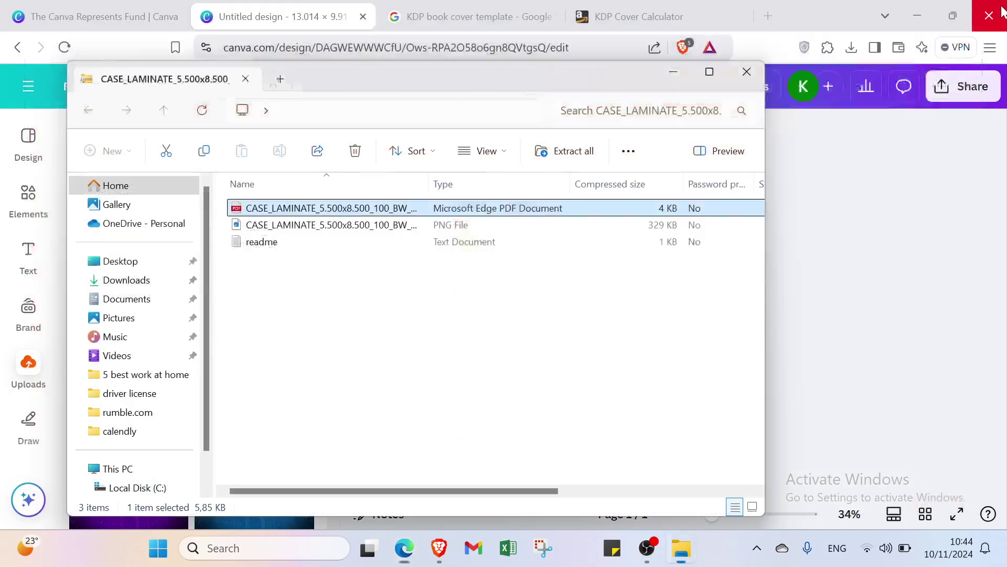
{"action": "left_click", "coordinate": [747, 72]}
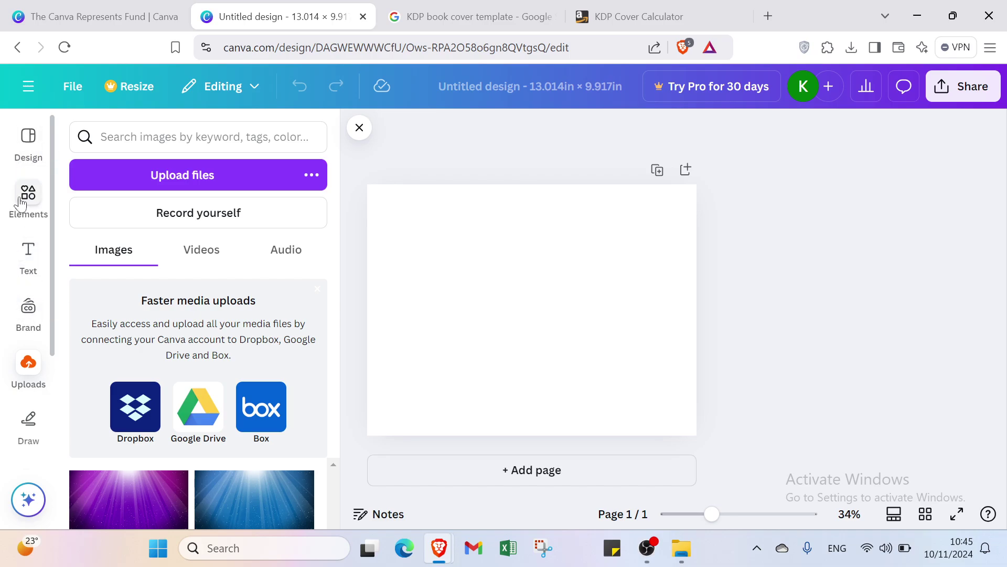
Step: Search the templates for kdp book cover and apply the Beige Brown Vintage Aesthetic Cover Journal Book template to the page
{"action": "left_click", "coordinate": [29, 150]}
{"action": "left_click", "coordinate": [137, 137]}
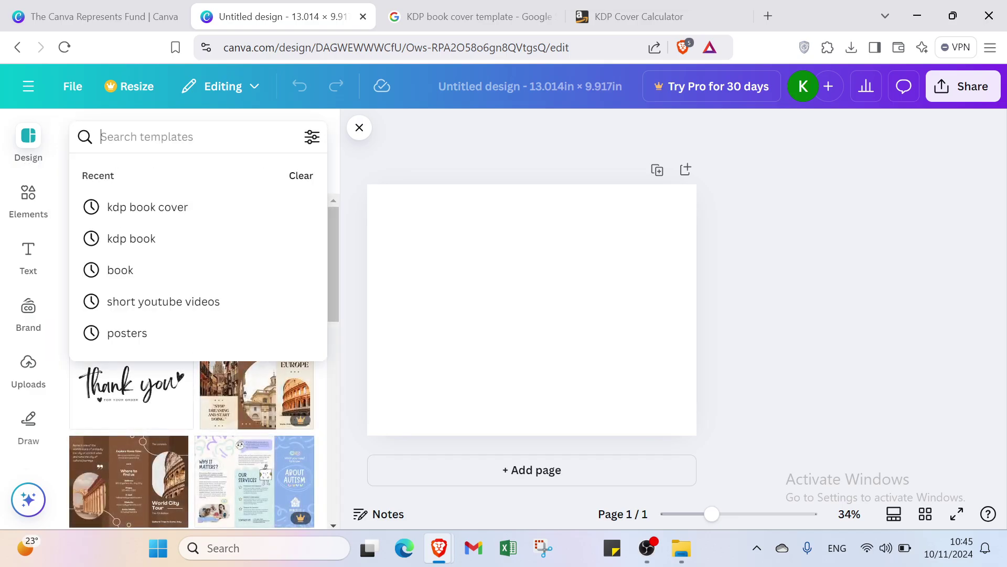
{"action": "left_click", "coordinate": [195, 216]}
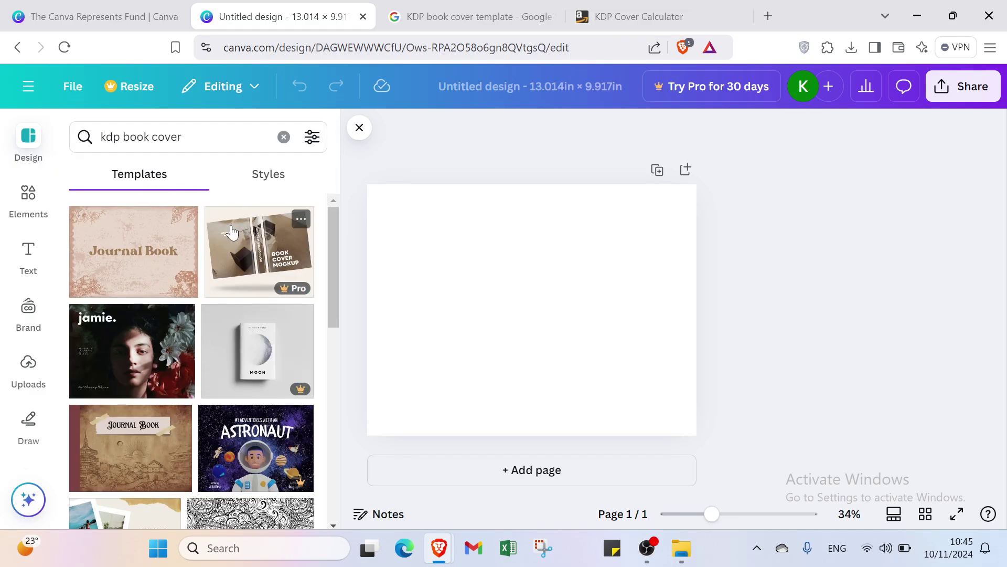
{"action": "left_click", "coordinate": [161, 258]}
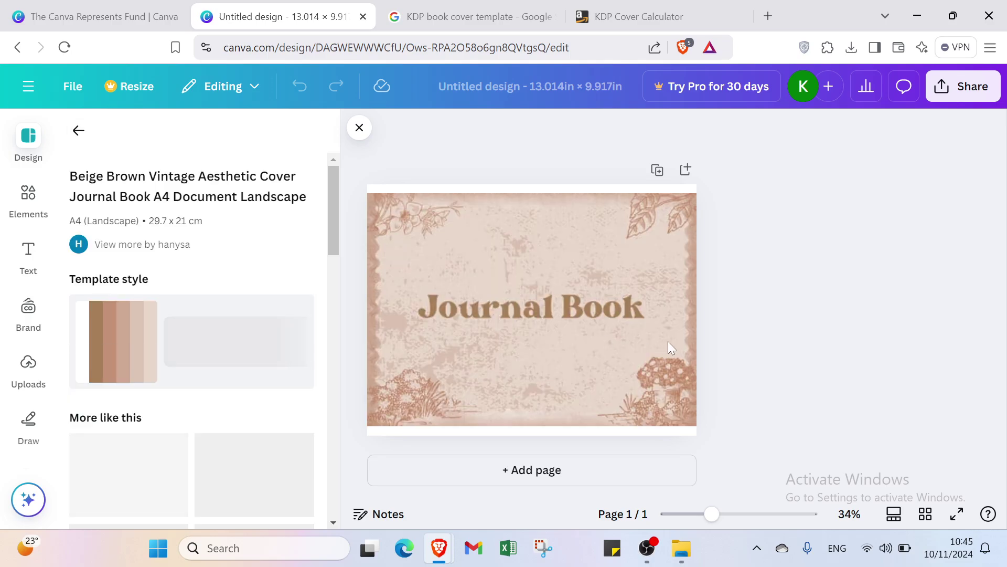
{"action": "left_click", "coordinate": [394, 185]}
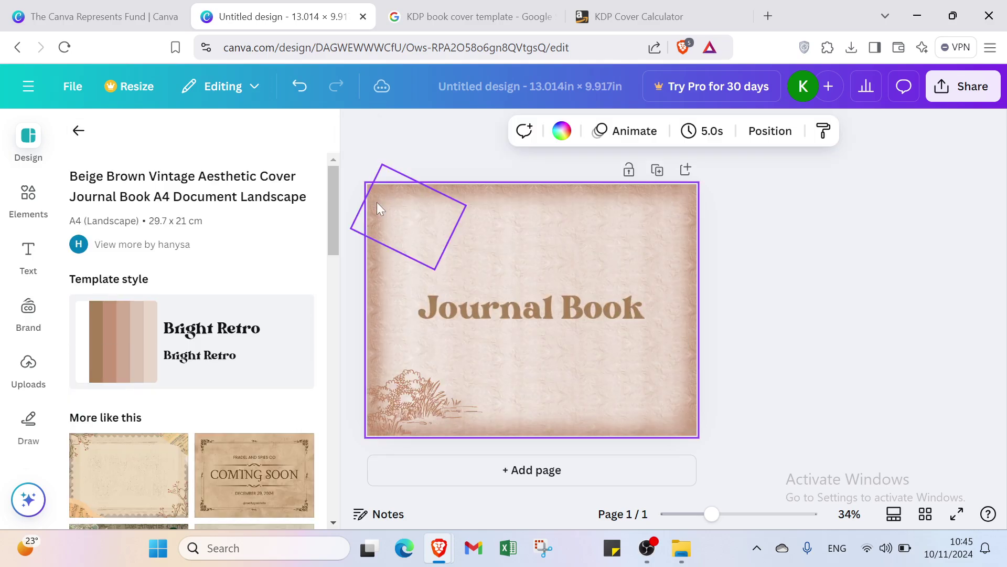
{"action": "left_click", "coordinate": [493, 144]}
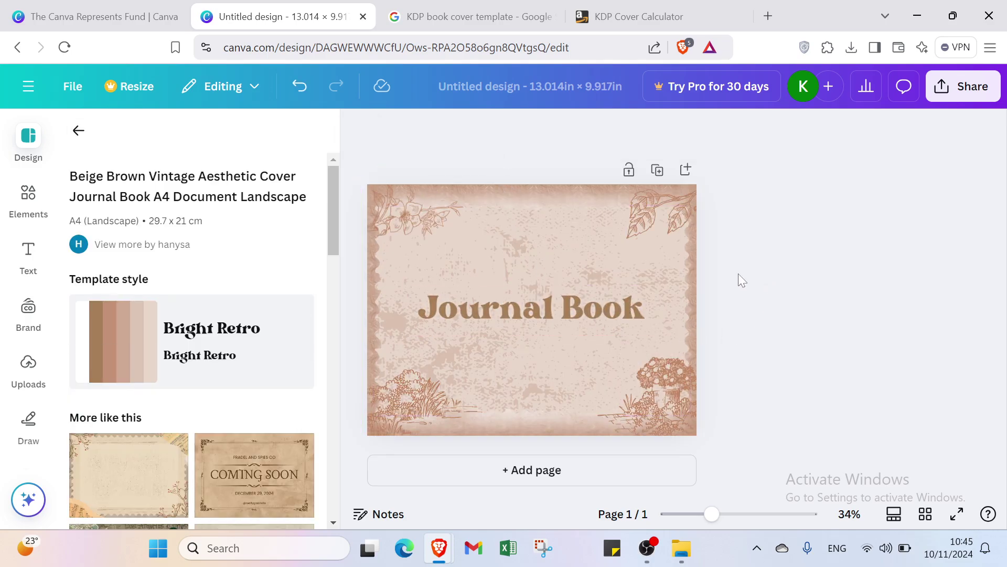
Step: Cover the template artwork with the purple light-ray image from the uploads and stretch it beyond the page's left edge
{"action": "left_click", "coordinate": [28, 256]}
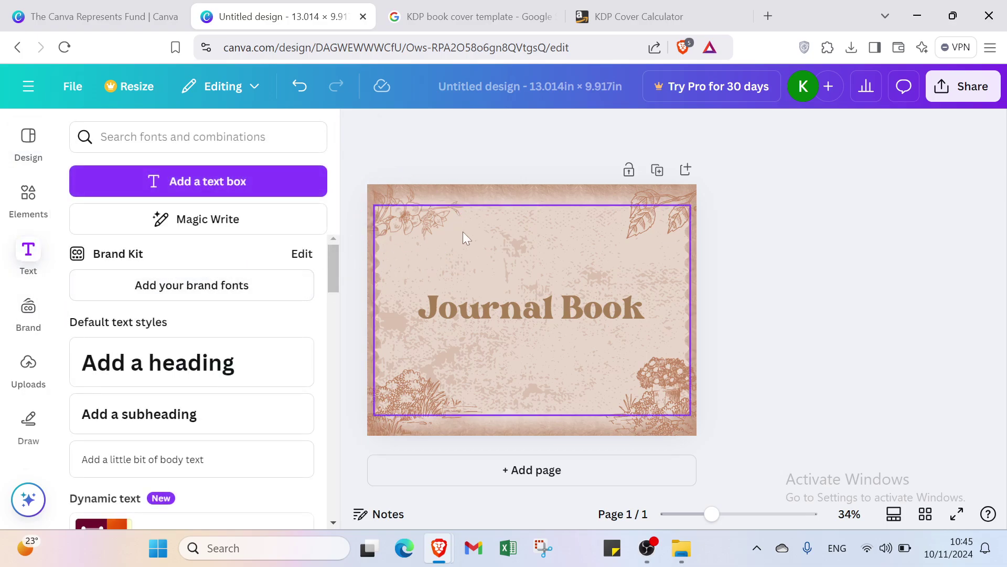
{"action": "left_click", "coordinate": [383, 193]}
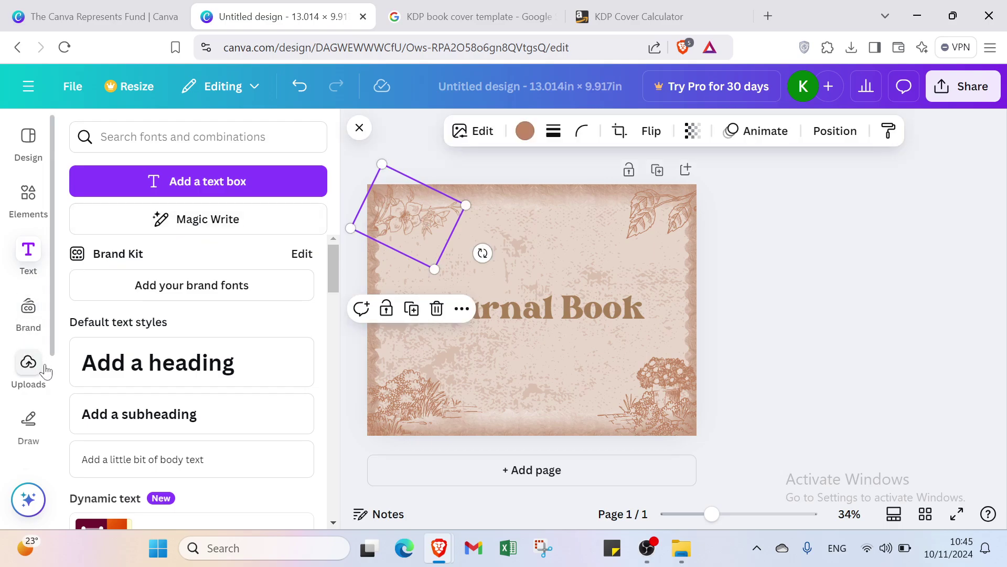
{"action": "left_click", "coordinate": [29, 362]}
{"action": "key", "text": "ctrl+z"}
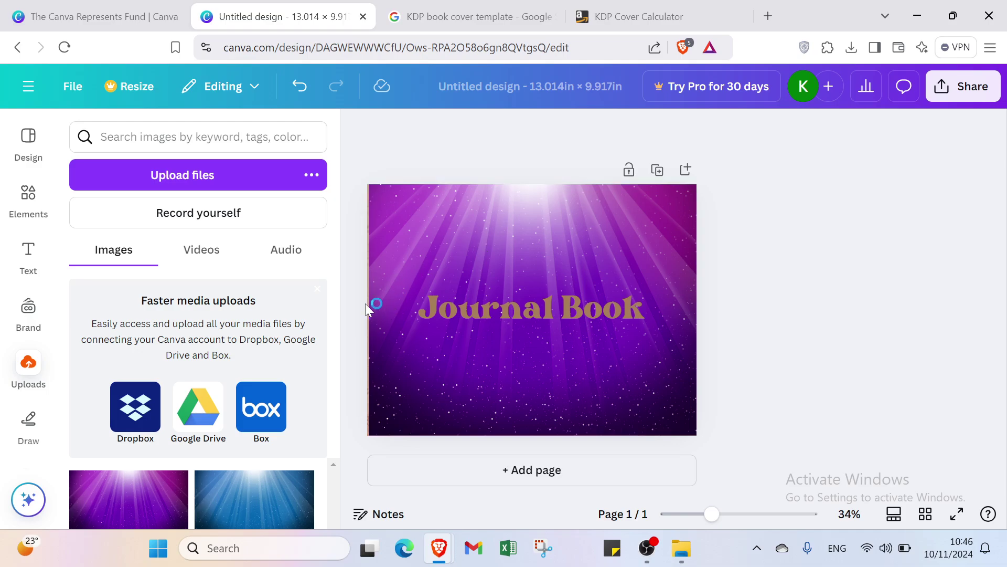
{"action": "left_click", "coordinate": [378, 294]}
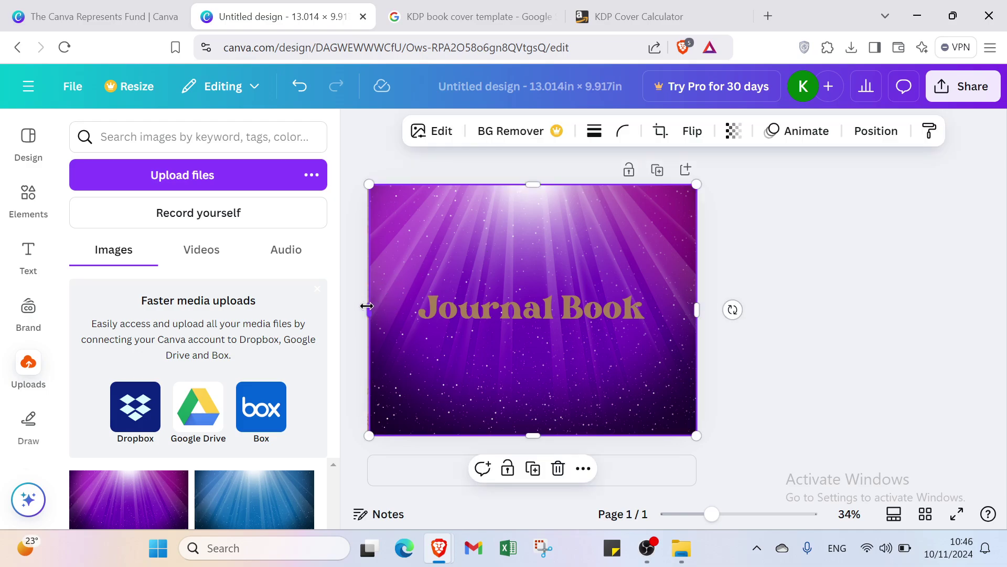
{"action": "left_click_drag", "start_coordinate": [367, 306], "coordinate": [360, 306]}
{"action": "left_click", "coordinate": [813, 268]}
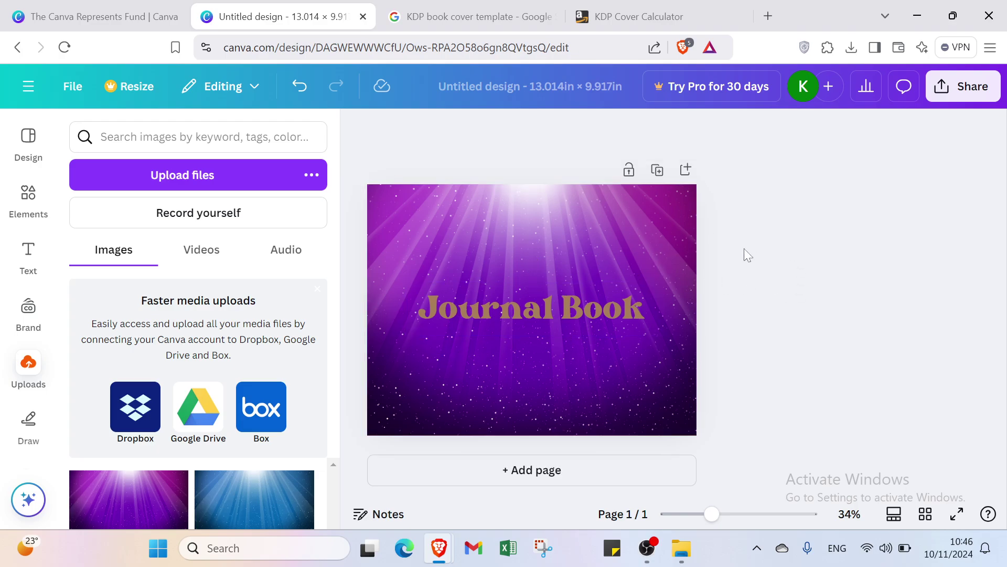
Step: Recolour the Journal Book title white using the document colours
{"action": "left_click", "coordinate": [545, 309]}
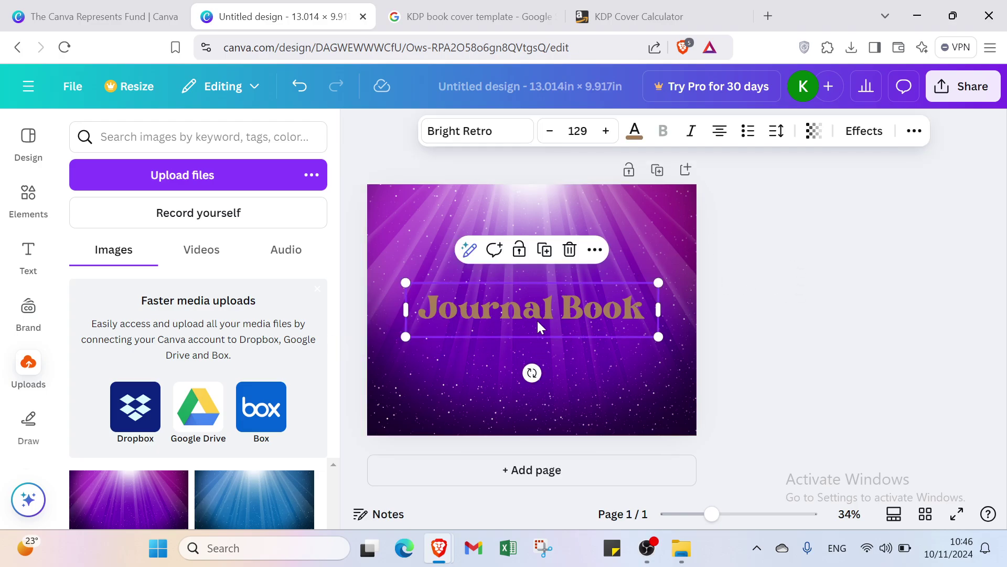
{"action": "double_click", "coordinate": [528, 307]}
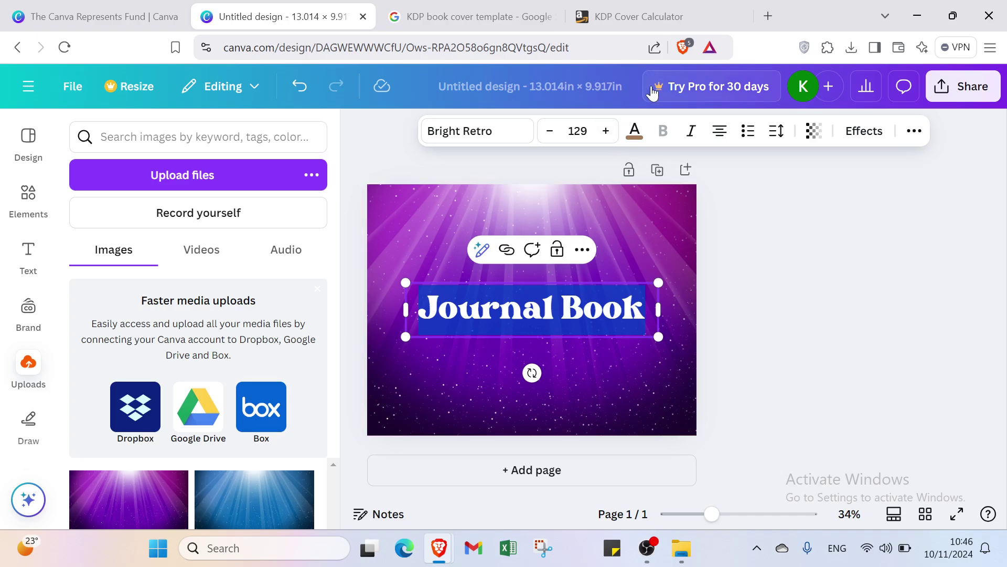
{"action": "left_click", "coordinate": [635, 134]}
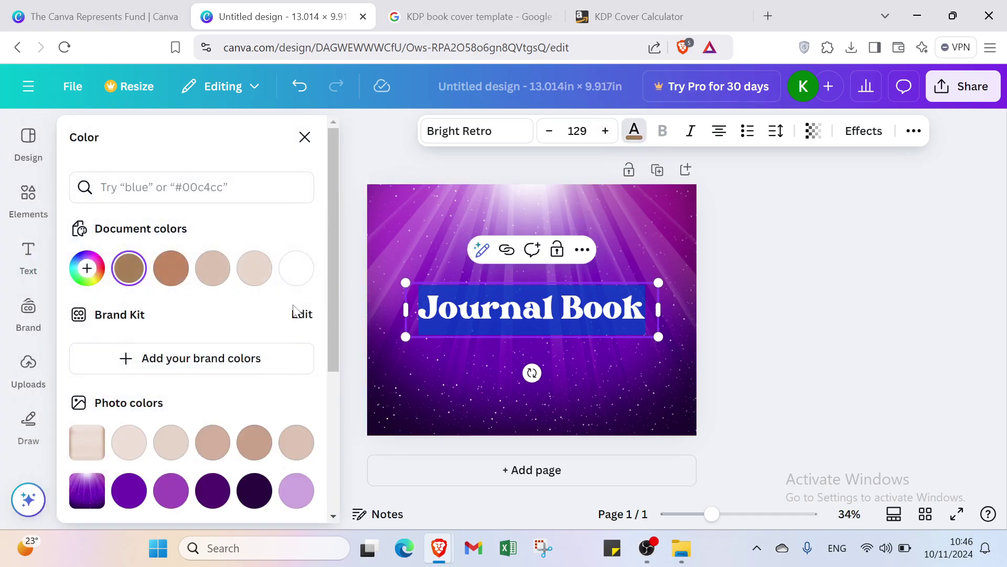
{"action": "scroll", "coordinate": [306, 315], "scroll_direction": "down", "scroll_amount": 3}
{"action": "scroll", "coordinate": [325, 242], "scroll_direction": "up", "scroll_amount": 3}
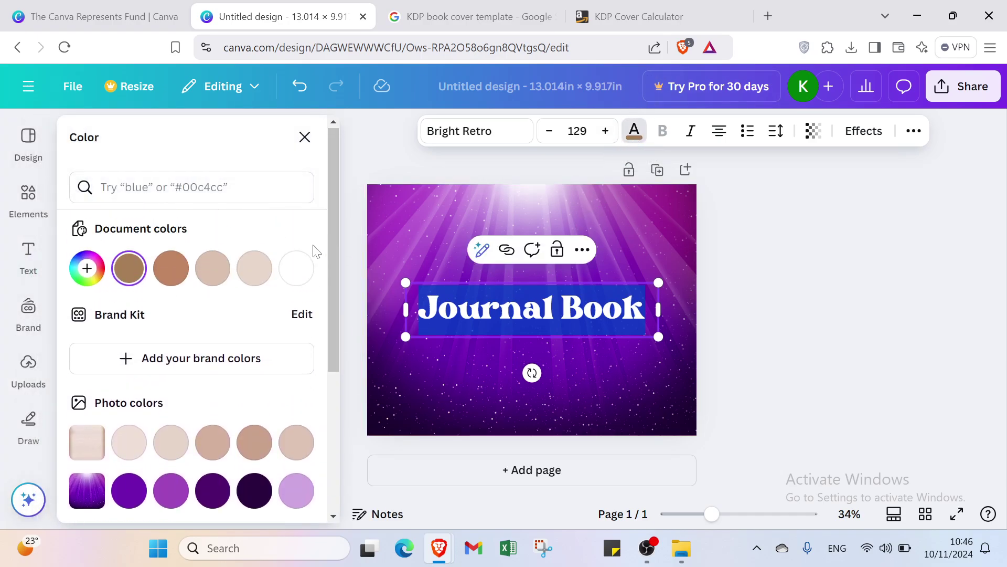
{"action": "left_click", "coordinate": [303, 271]}
{"action": "key", "text": "Escape"}
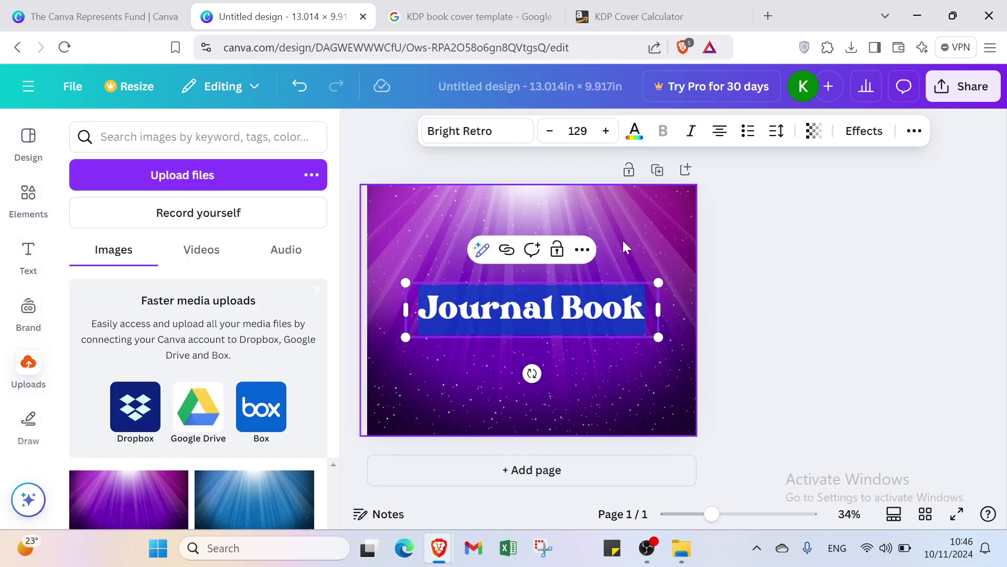
{"action": "left_click", "coordinate": [623, 243]}
Step: Move the Journal Book title up to the top of the cover
{"action": "left_click", "coordinate": [589, 322]}
{"action": "left_click_drag", "start_coordinate": [590, 323], "coordinate": [592, 229]}
{"action": "left_click", "coordinate": [782, 244]}
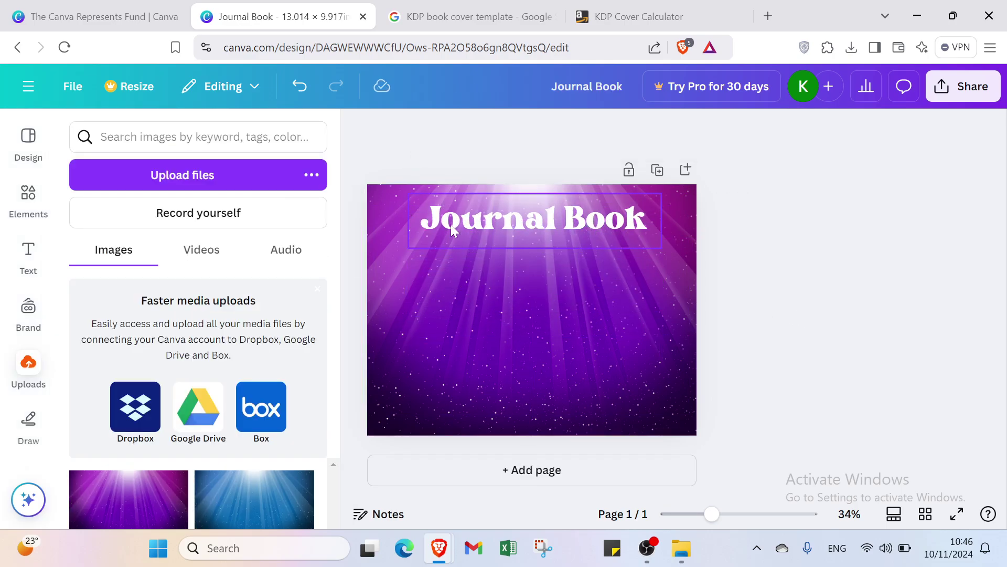
{"action": "left_click", "coordinate": [36, 260]}
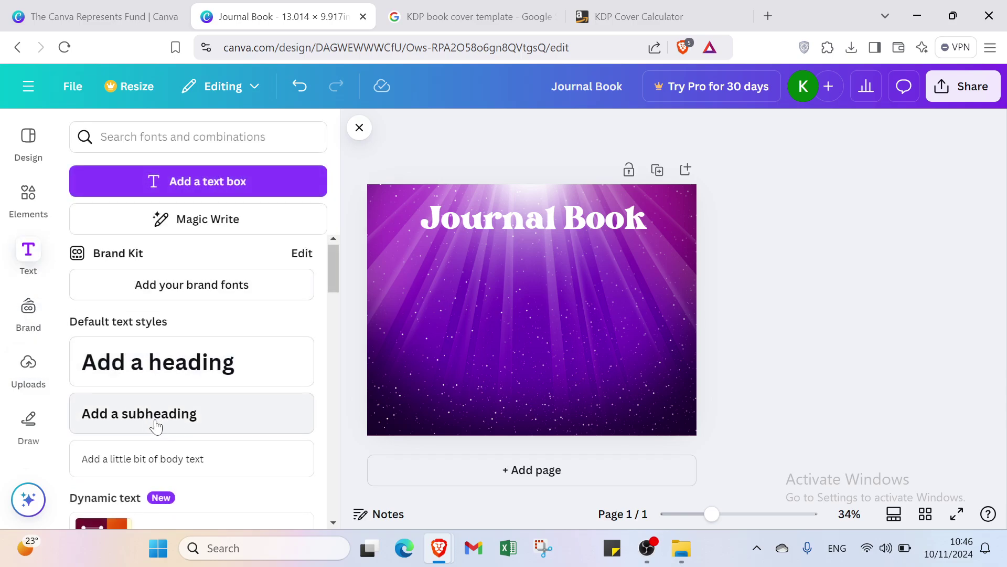
{"action": "scroll", "coordinate": [149, 415], "scroll_direction": "down", "scroll_amount": 3}
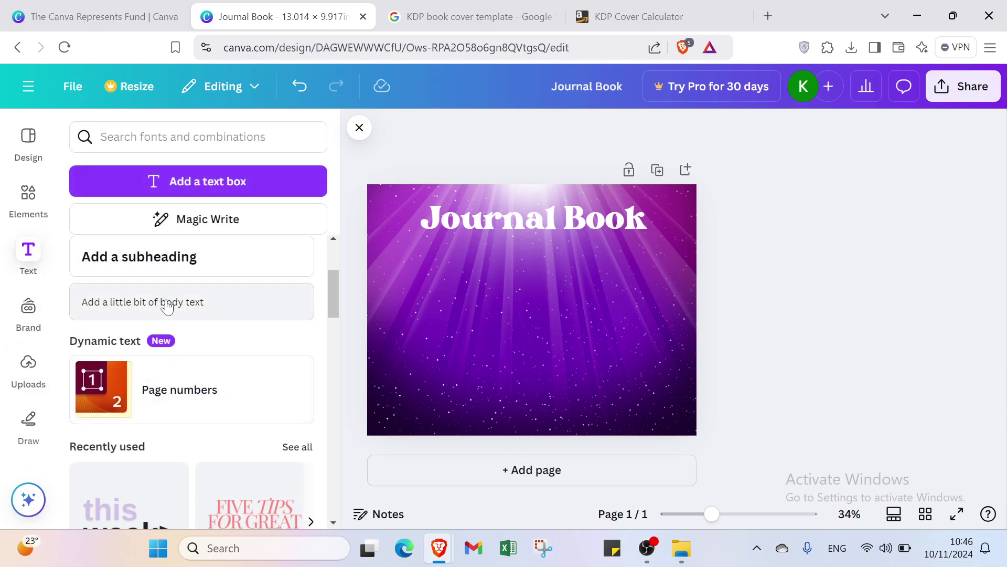
{"action": "scroll", "coordinate": [181, 297], "scroll_direction": "up", "scroll_amount": 3}
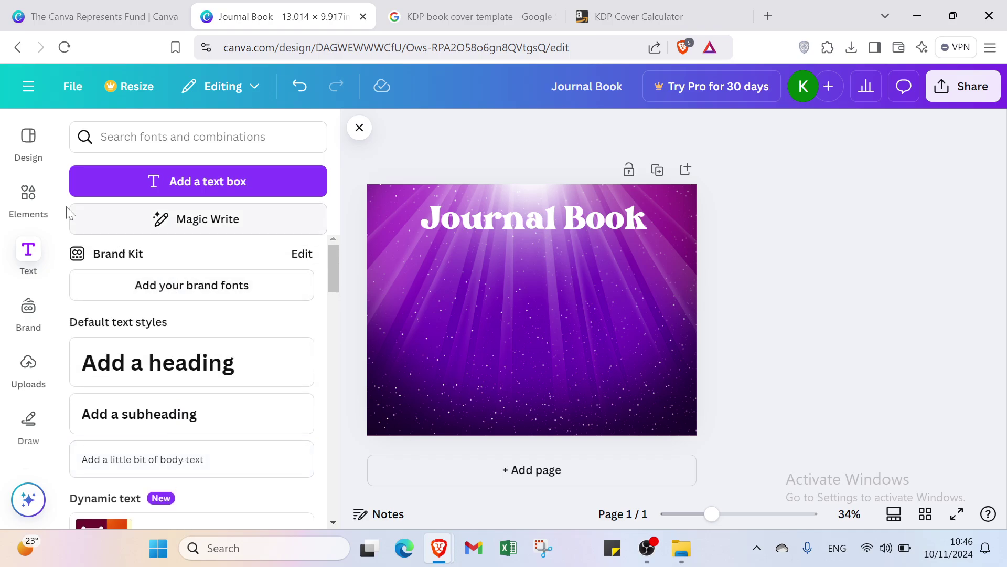
Step: Record a short camera clip over the cover in the recording studio, allowing camera and microphone access, and exit without saving
{"action": "left_click", "coordinate": [28, 367]}
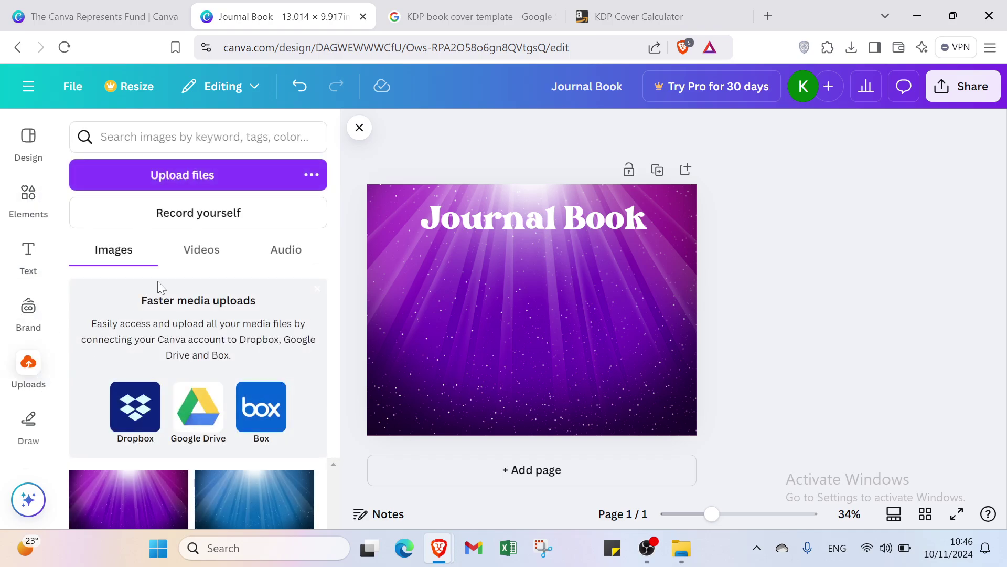
{"action": "left_click", "coordinate": [194, 211]}
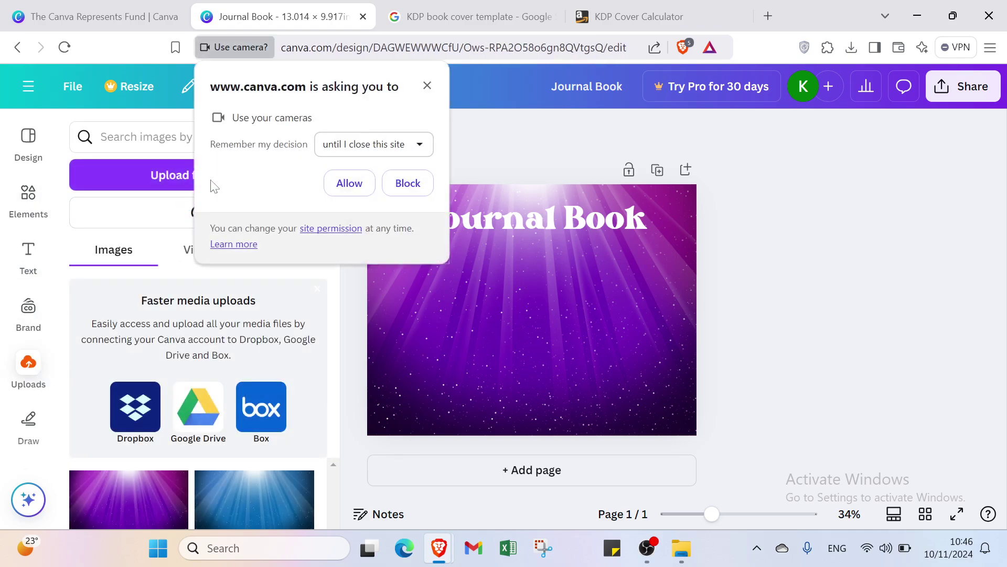
{"action": "left_click", "coordinate": [347, 182]}
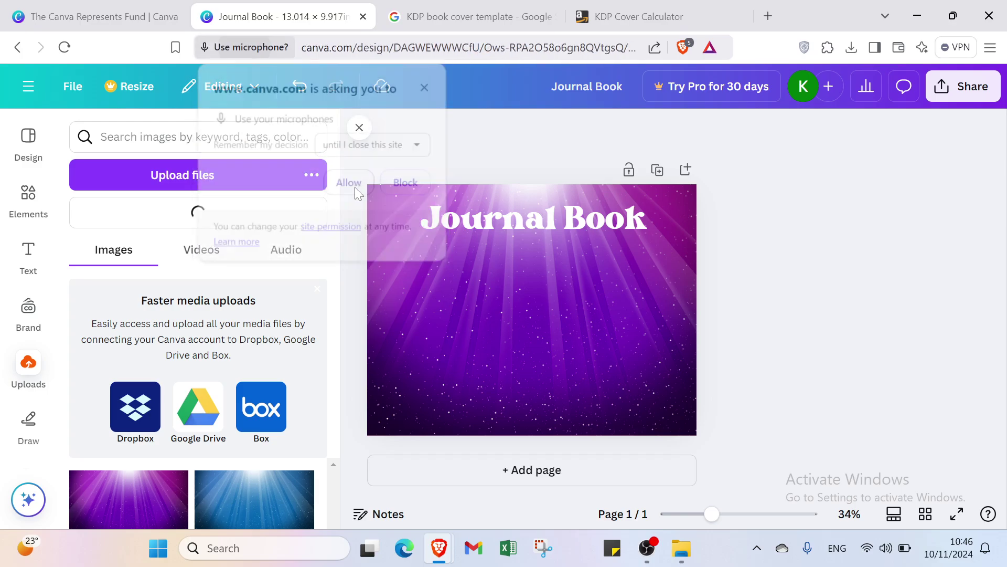
{"action": "left_click", "coordinate": [363, 193]}
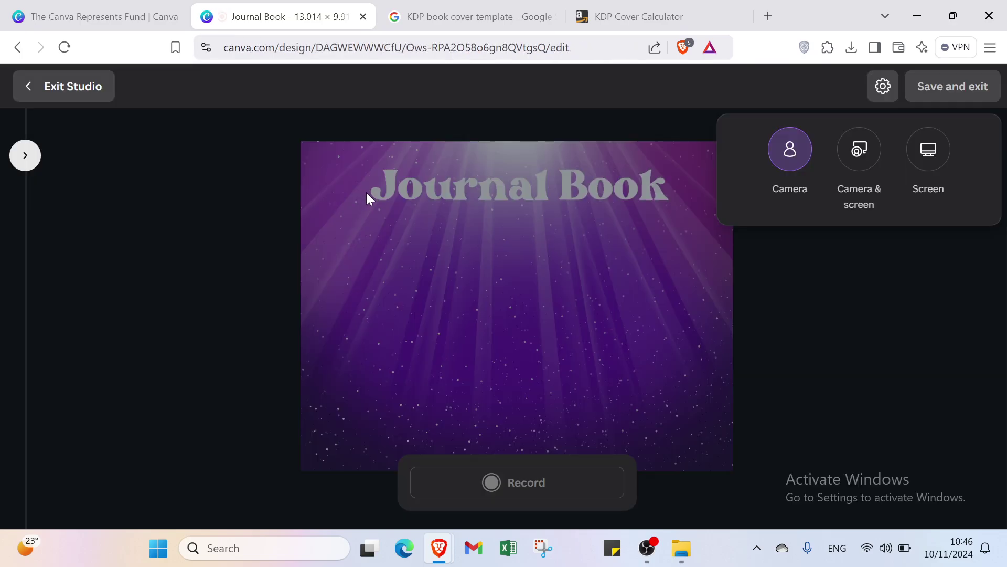
{"action": "left_click", "coordinate": [491, 482]}
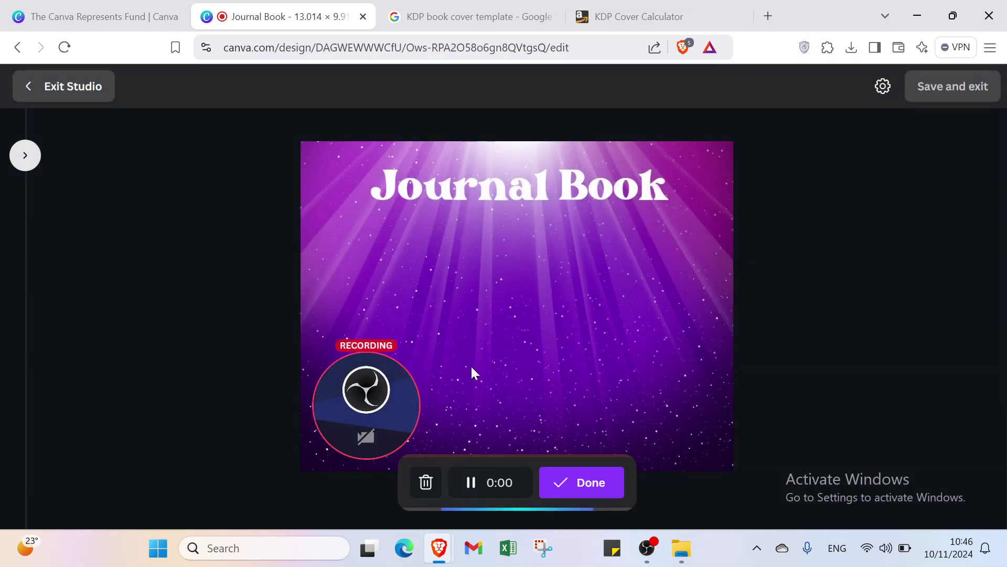
{"action": "left_click", "coordinate": [566, 480]}
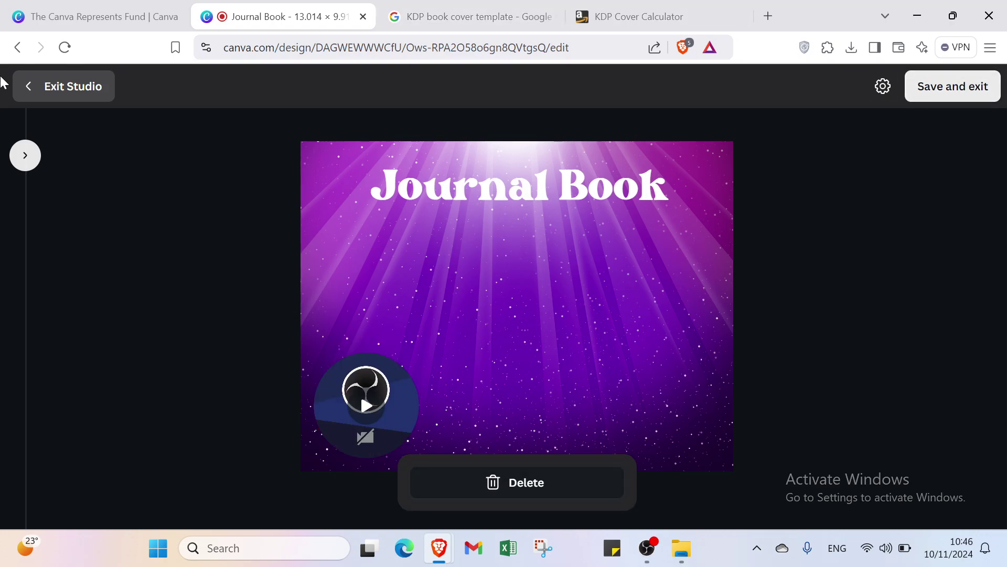
{"action": "left_click", "coordinate": [52, 87]}
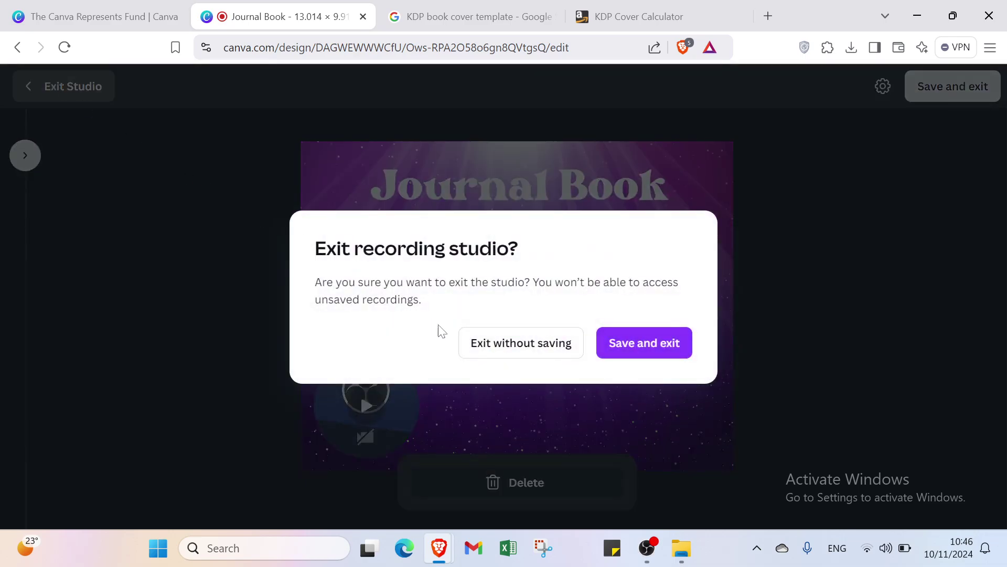
{"action": "left_click", "coordinate": [481, 348]}
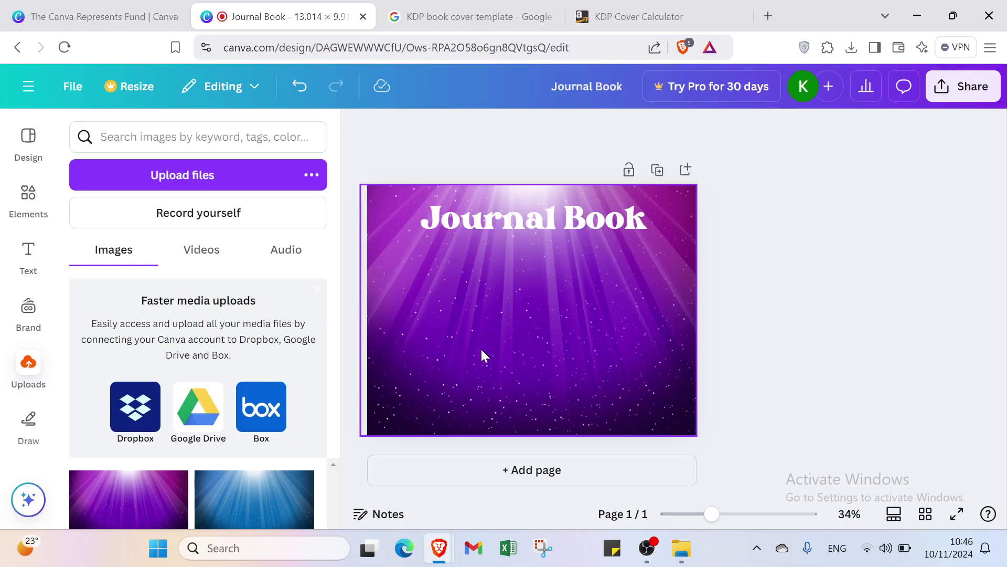
Step: Search the elements for "logo of book" and browse the graphics results for a suitable book logo
{"action": "left_click", "coordinate": [24, 195]}
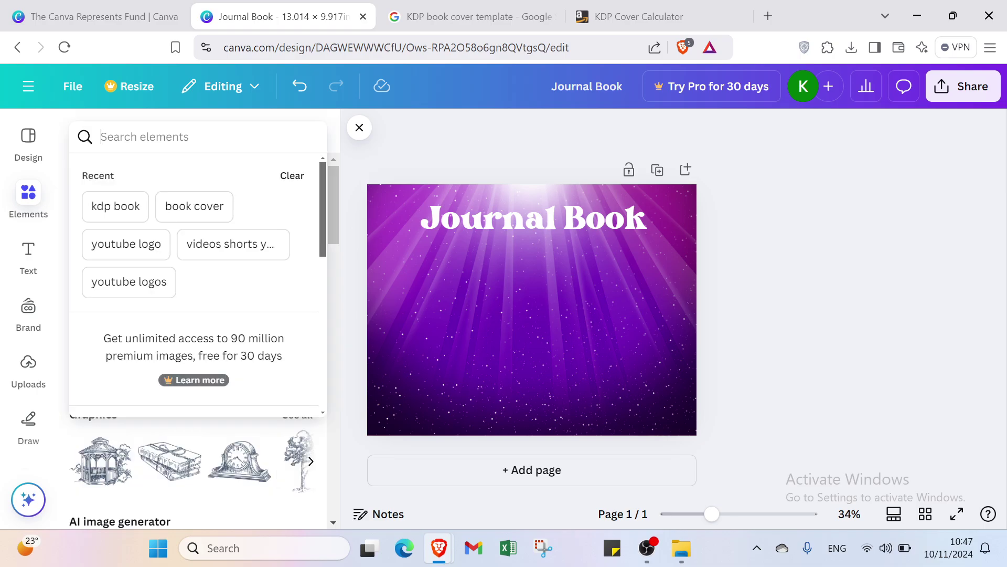
{"action": "key", "text": "Escape"}
{"action": "type", "text": "l"}
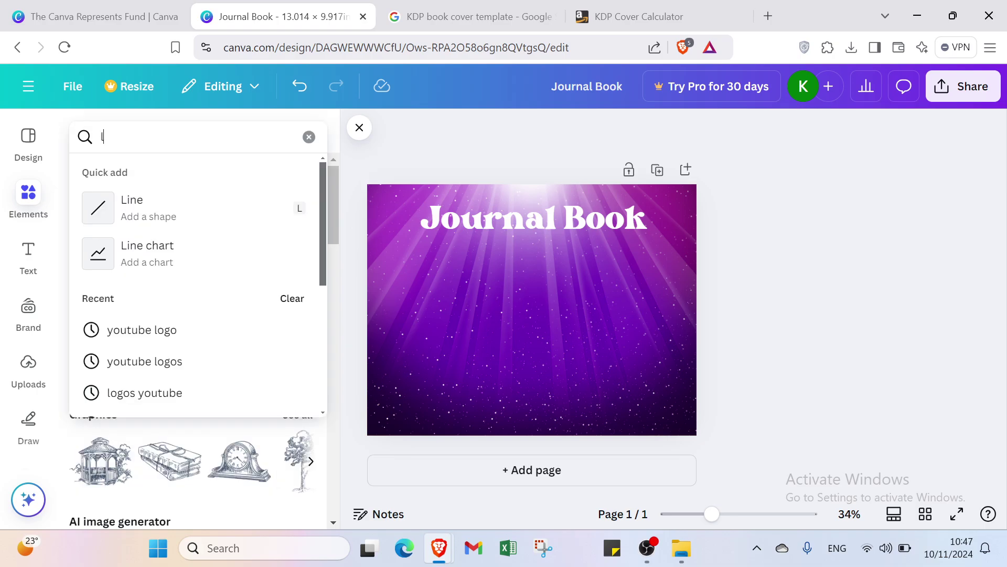
{"action": "key", "text": "BackSpace"}
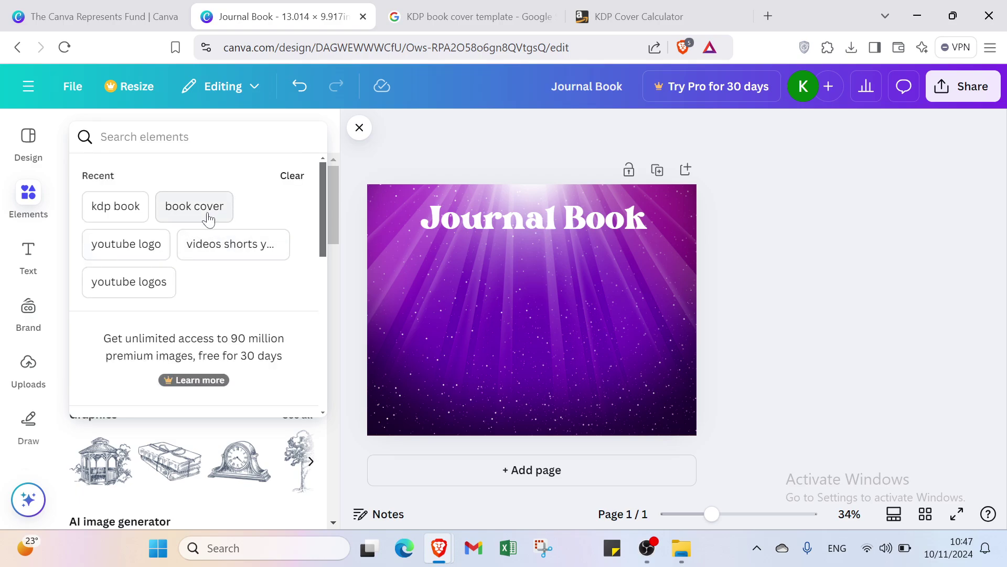
{"action": "type", "text": "logo"}
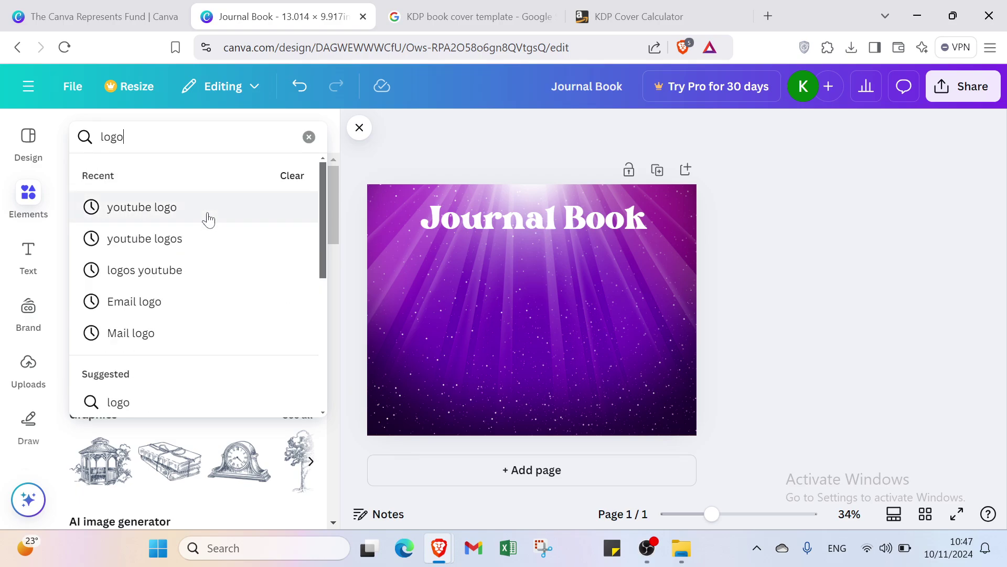
{"action": "type", "text": " of "}
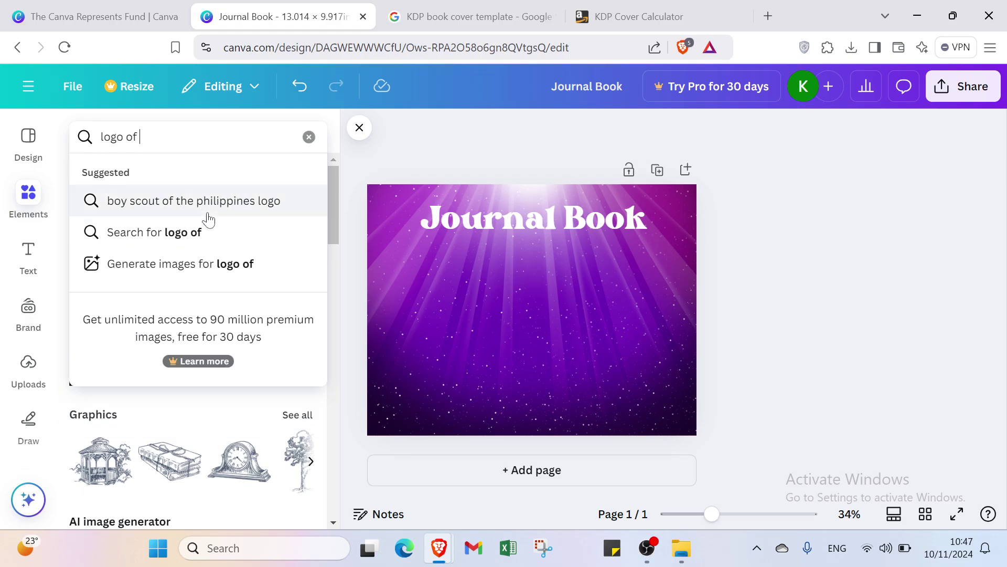
{"action": "type", "text": "book"}
{"action": "key", "text": "Return"}
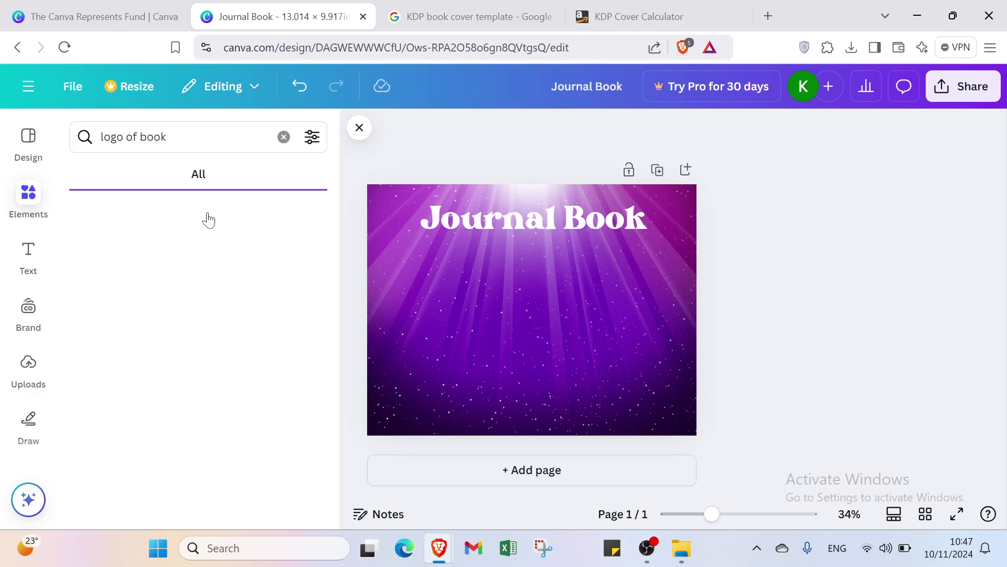
{"action": "left_click", "coordinate": [138, 176]}
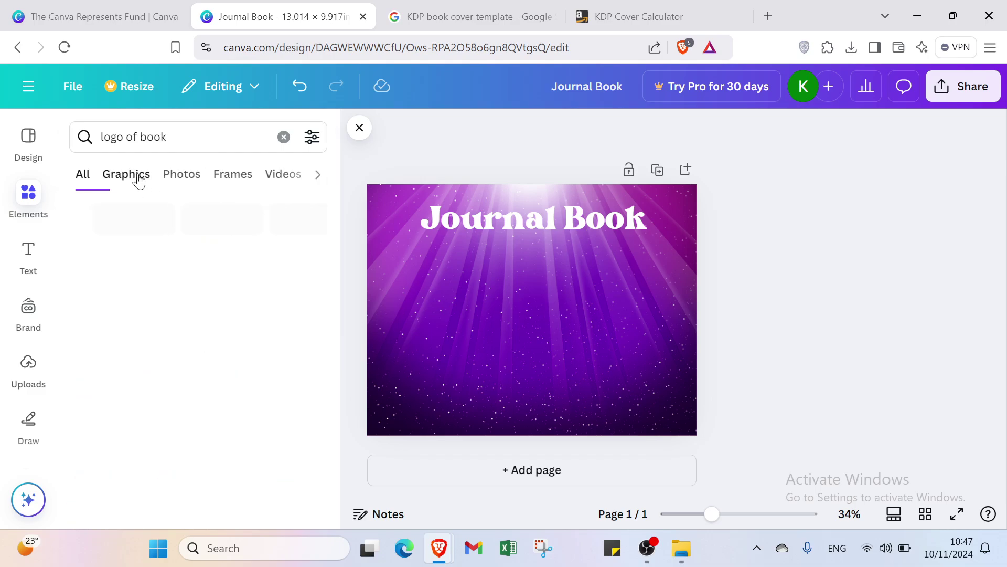
{"action": "scroll", "coordinate": [203, 331], "scroll_direction": "down", "scroll_amount": 10}
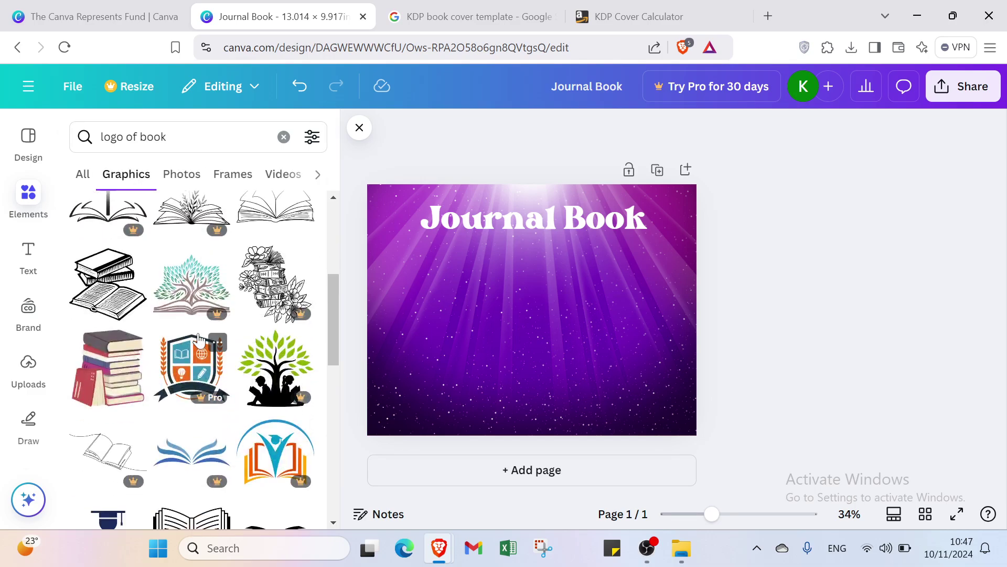
{"action": "scroll", "coordinate": [203, 331], "scroll_direction": "down", "scroll_amount": 3}
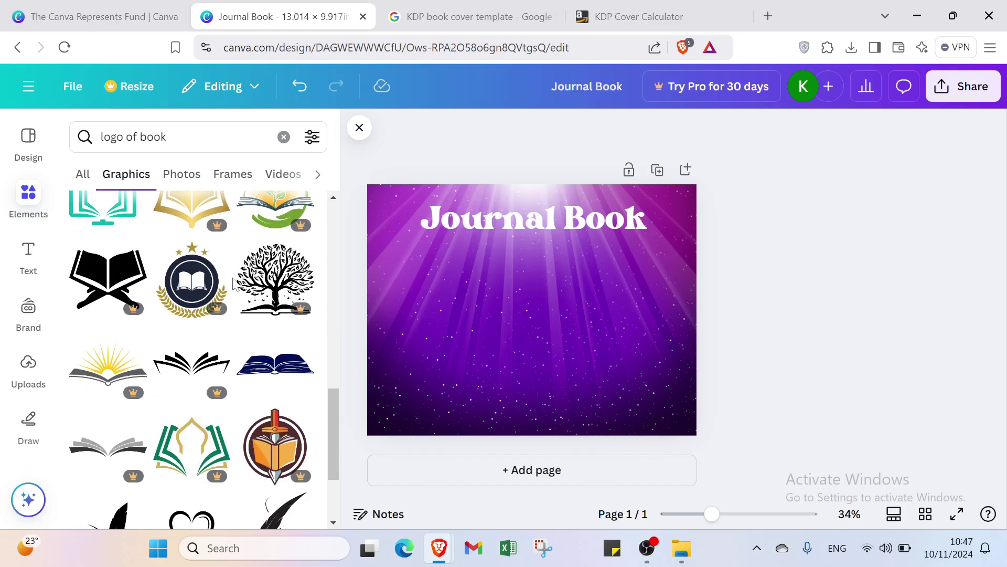
{"action": "scroll", "coordinate": [236, 263], "scroll_direction": "down", "scroll_amount": 5}
{"action": "scroll", "coordinate": [235, 283], "scroll_direction": "up", "scroll_amount": 15}
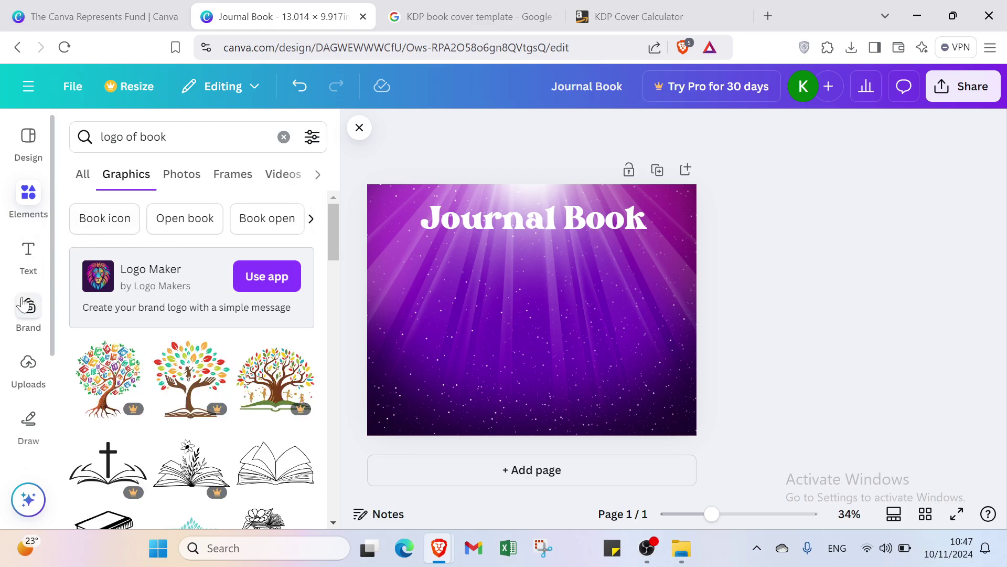
Step: Draw a freehand black marker scribble across the middle of the cover and erase it
{"action": "left_click", "coordinate": [28, 420]}
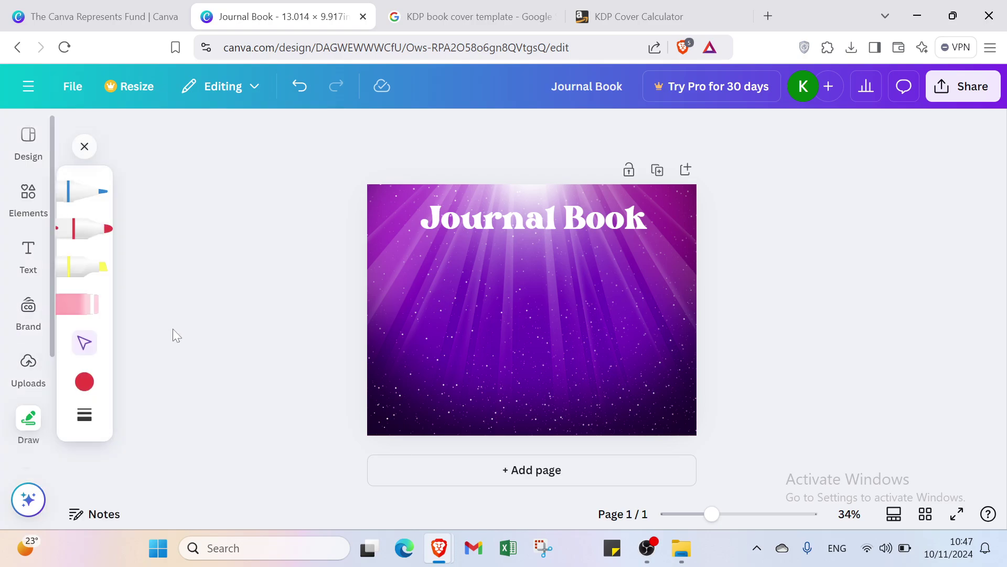
{"action": "left_click", "coordinate": [84, 382]}
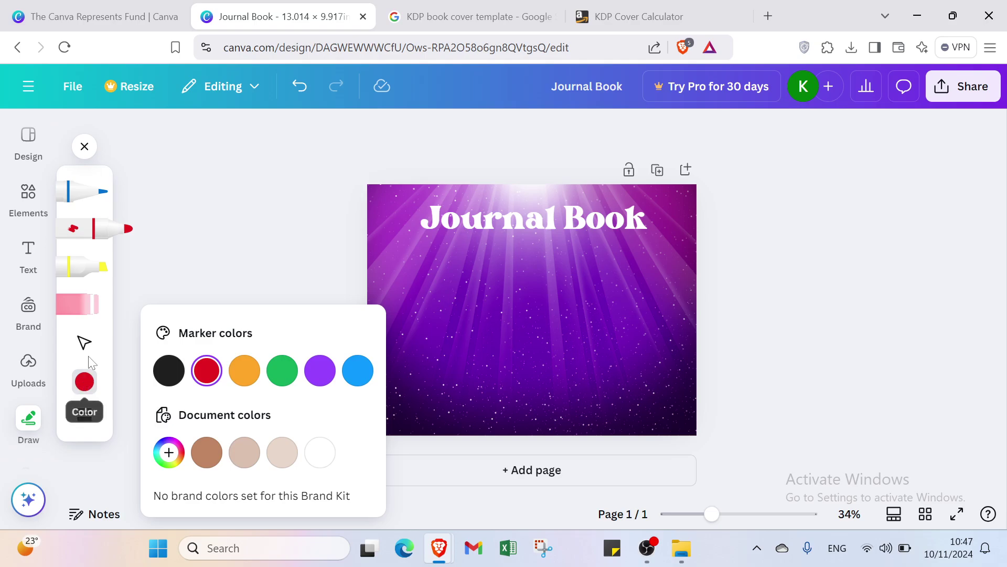
{"action": "left_click", "coordinate": [177, 374]}
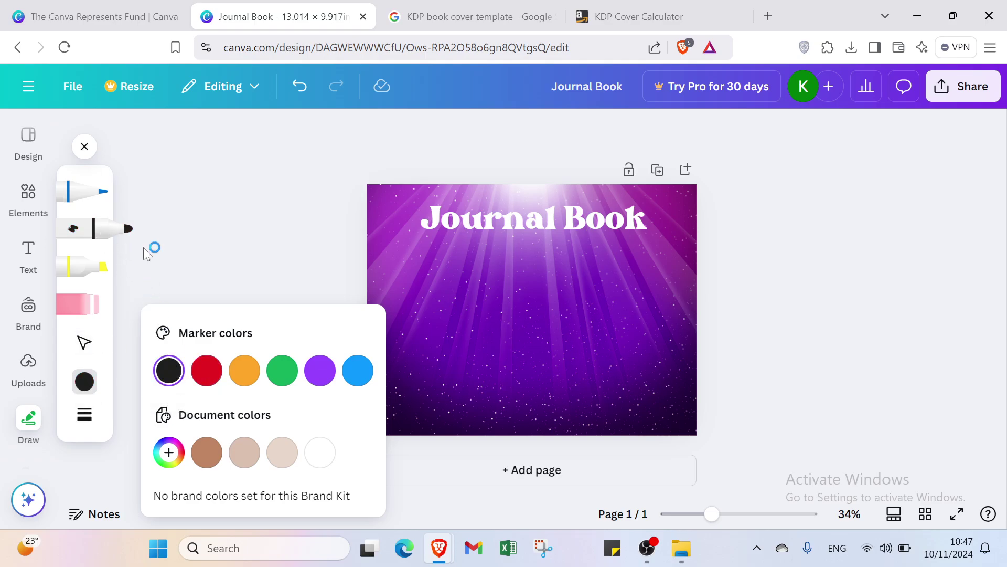
{"action": "mouse_move", "coordinate": [467, 326]}
{"action": "left_mouse_down"}
{"action": "mouse_move", "coordinate": [491, 273]}
{"action": "mouse_move", "coordinate": [508, 374]}
{"action": "mouse_move", "coordinate": [469, 254]}
{"action": "mouse_move", "coordinate": [439, 303]}
{"action": "left_mouse_up"}
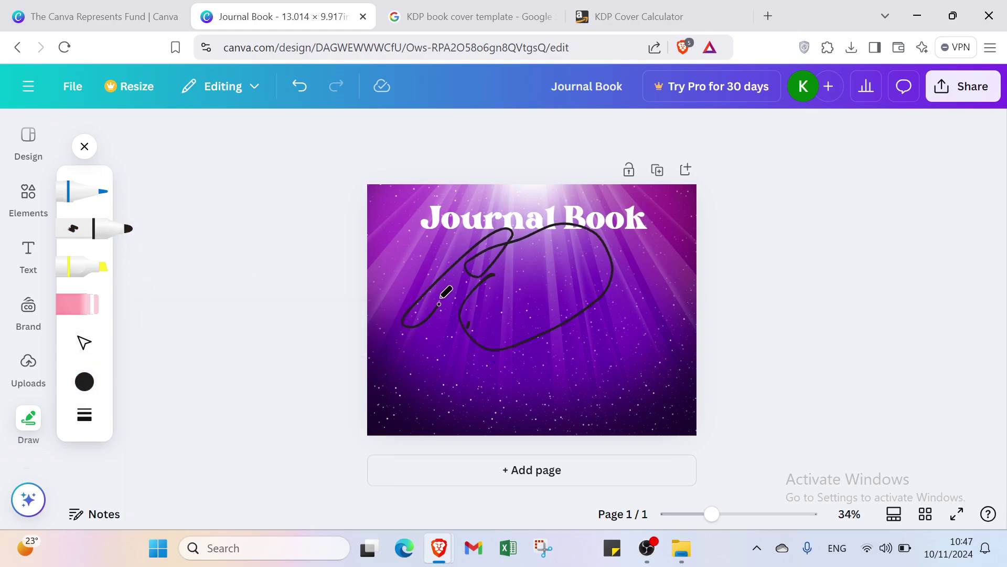
{"action": "left_click", "coordinate": [79, 304]}
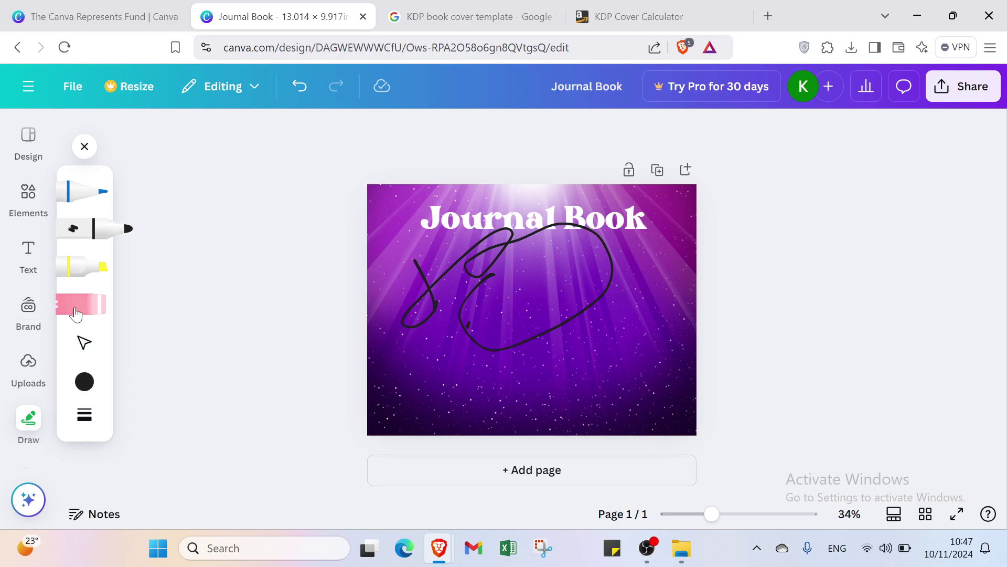
{"action": "left_click_drag", "start_coordinate": [408, 294], "coordinate": [427, 292]}
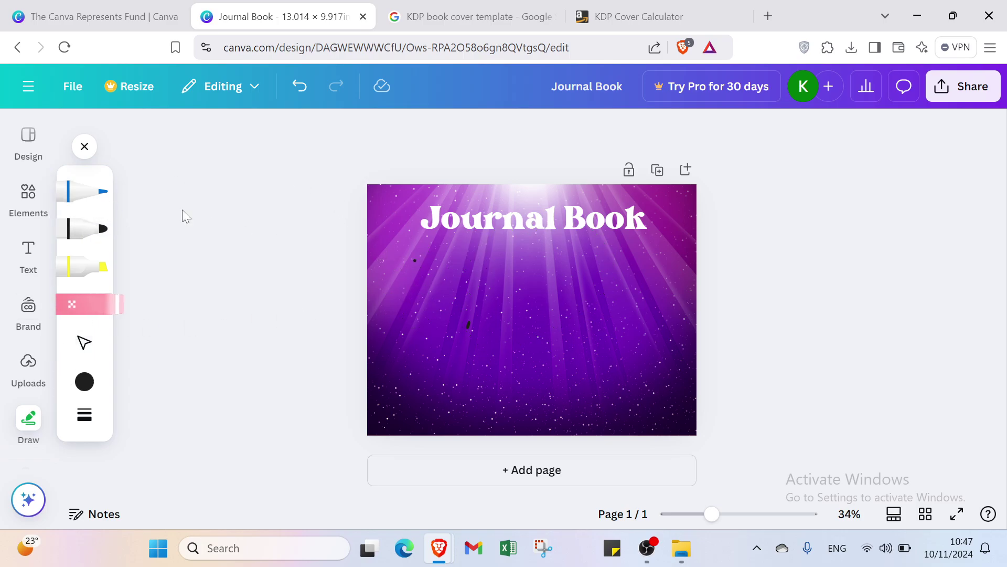
Step: Undo all the edits to the cover, including the template, until the page is blank
{"action": "left_click", "coordinate": [304, 93]}
{"action": "left_click", "coordinate": [304, 93]}
{"action": "left_click", "coordinate": [304, 92]}
{"action": "left_click", "coordinate": [304, 93]}
{"action": "left_click", "coordinate": [304, 93]}
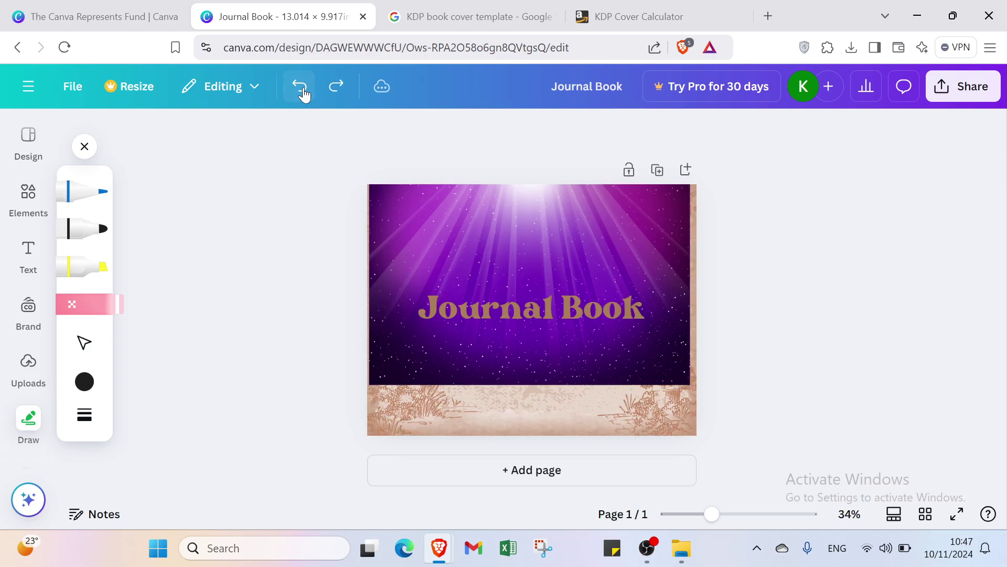
{"action": "left_click", "coordinate": [304, 92]}
{"action": "left_click", "coordinate": [305, 92]}
{"action": "left_click", "coordinate": [303, 89]}
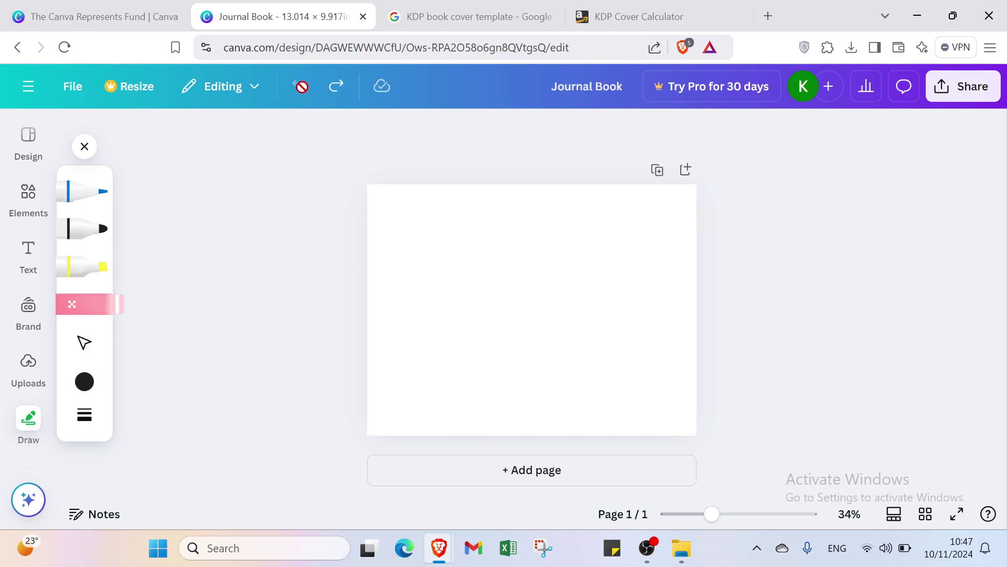
Step: Examine the design's sharing options and the access levels offered for its collaboration link
{"action": "left_click", "coordinate": [28, 143]}
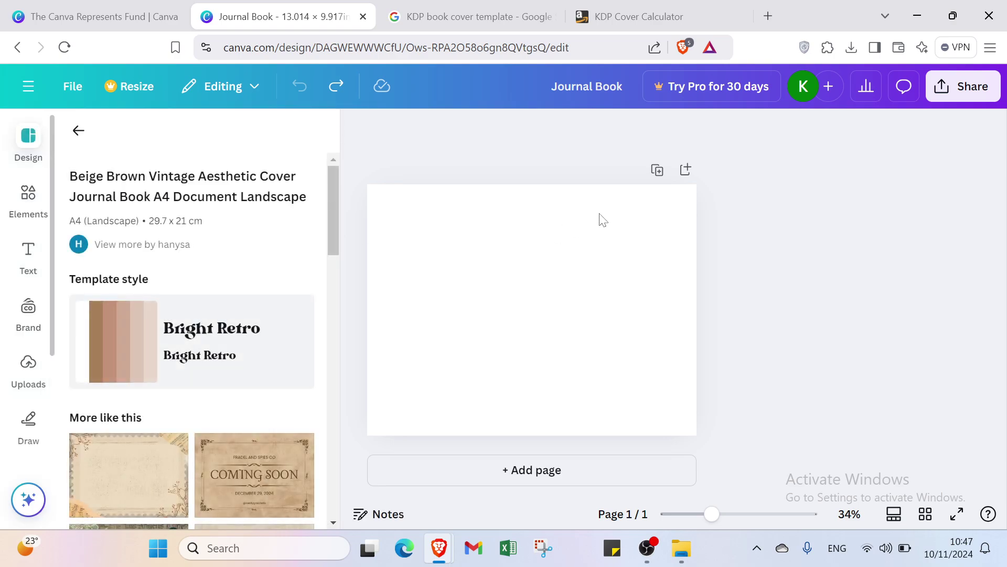
{"action": "left_click", "coordinate": [948, 95]}
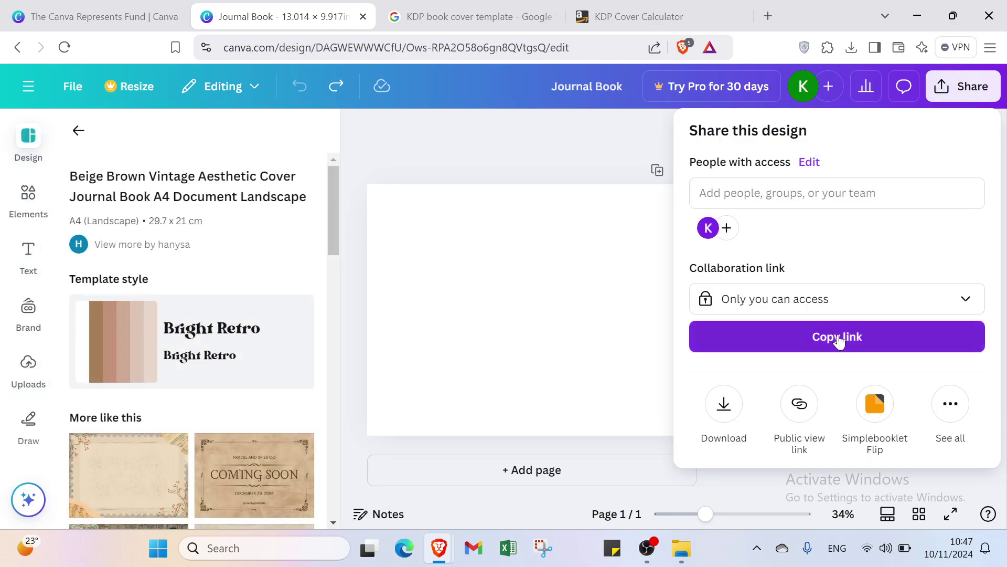
{"action": "left_click", "coordinate": [821, 300]}
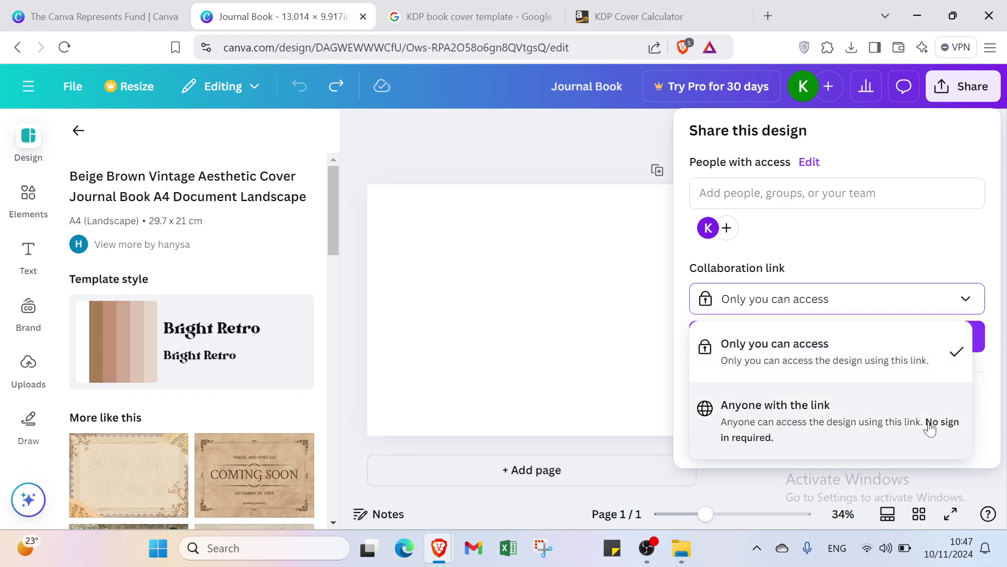
{"action": "left_click", "coordinate": [524, 341]}
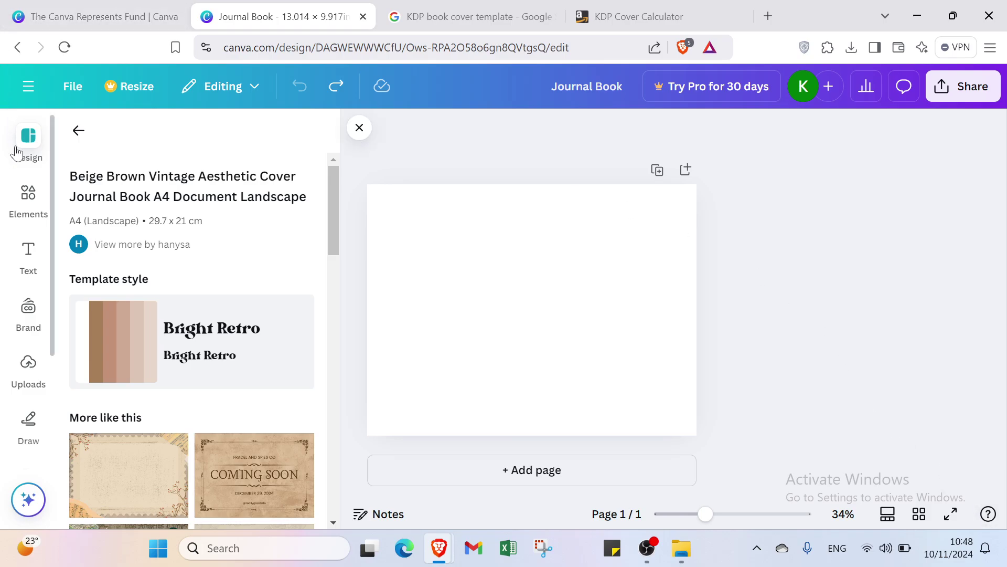
Step: Leave the design for the Canva home page and revisit the Google results for KDP book cover template and the KDP Cover Calculator
{"action": "left_click", "coordinate": [19, 48]}
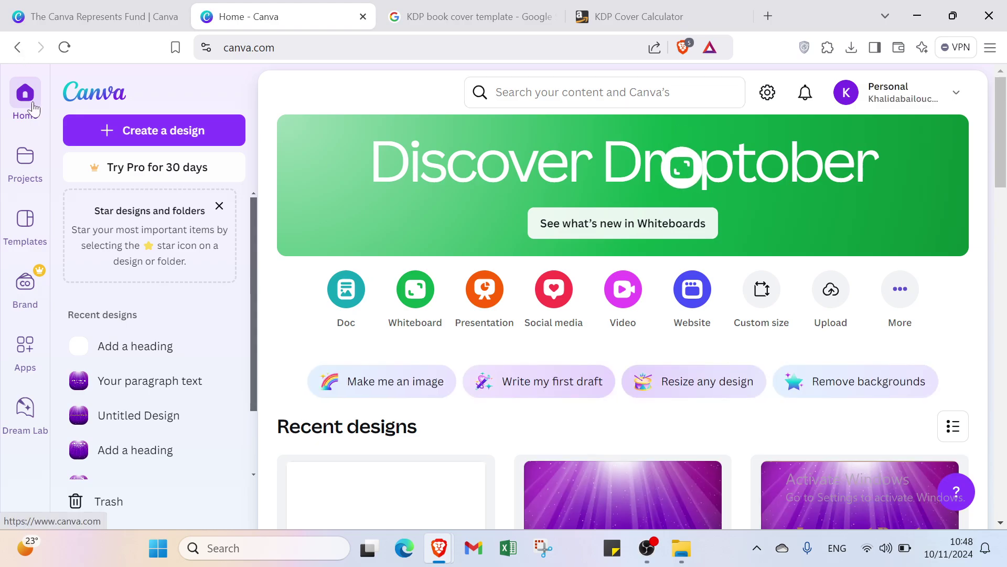
{"action": "key", "text": "ctrl+shift+Tab"}
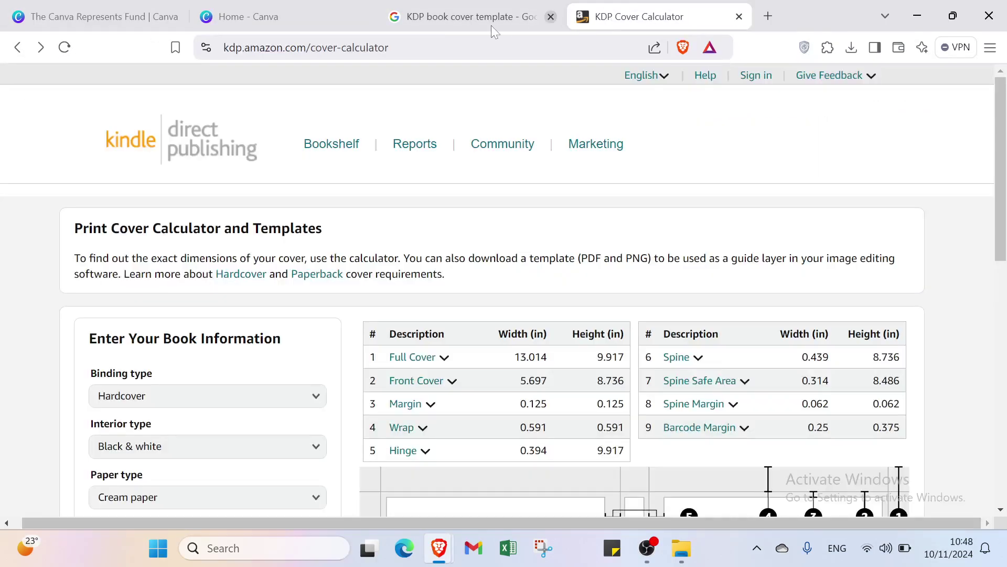
{"action": "key", "text": "ctrl+shift+Tab"}
{"action": "left_click", "coordinate": [18, 48]}
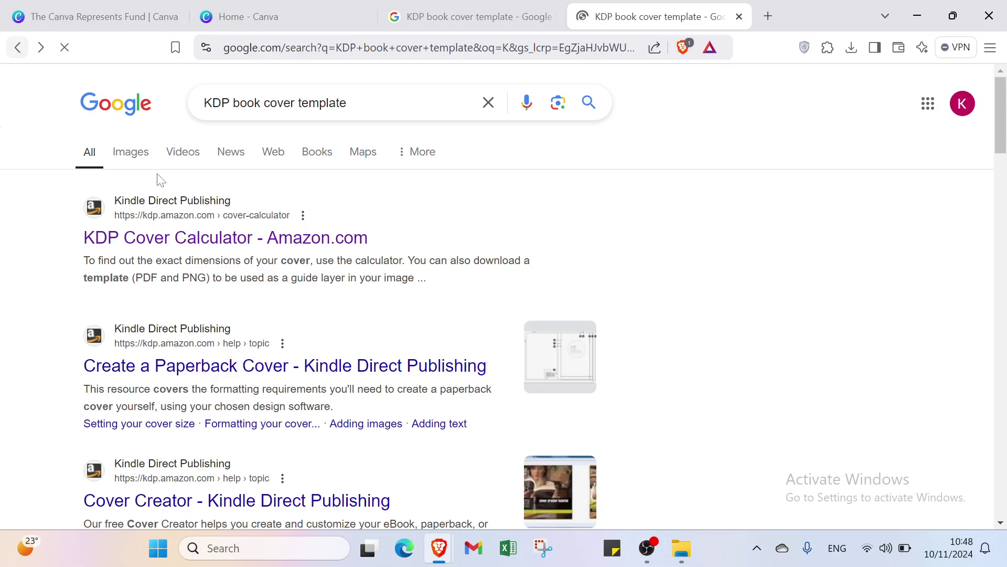
{"action": "left_click", "coordinate": [444, 15]}
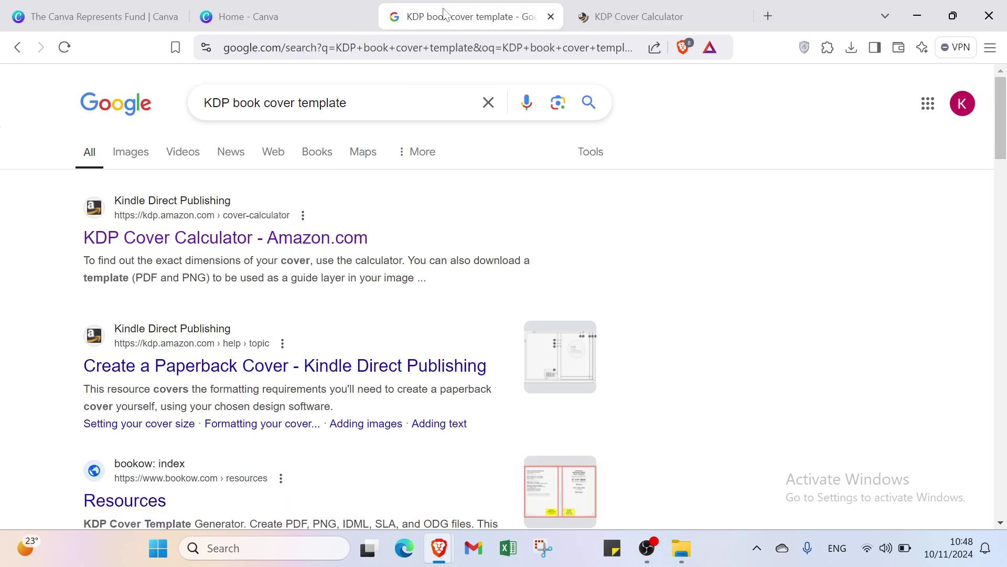
{"action": "left_click", "coordinate": [630, 17]}
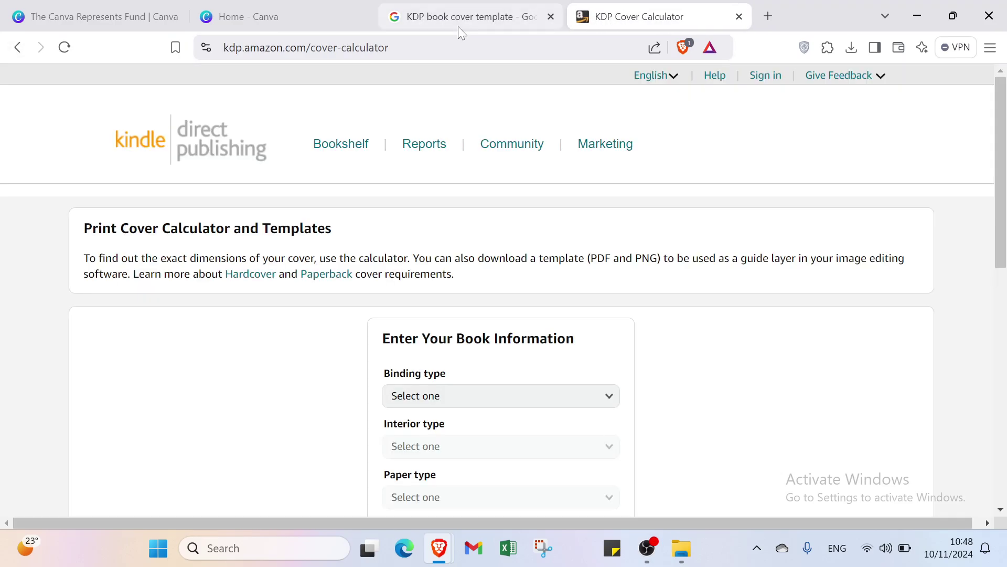